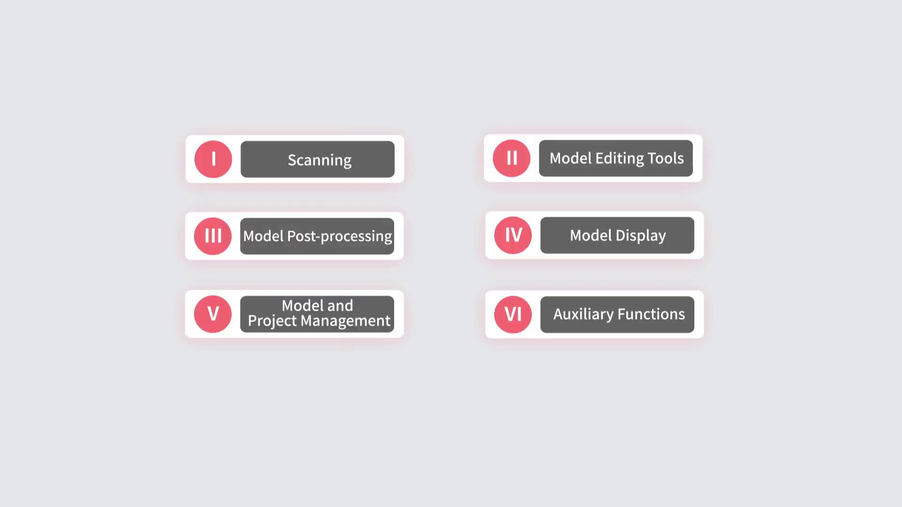
- Choose 'I Scanning' on the tour title card to begin the Scanning topic
click(322, 158)
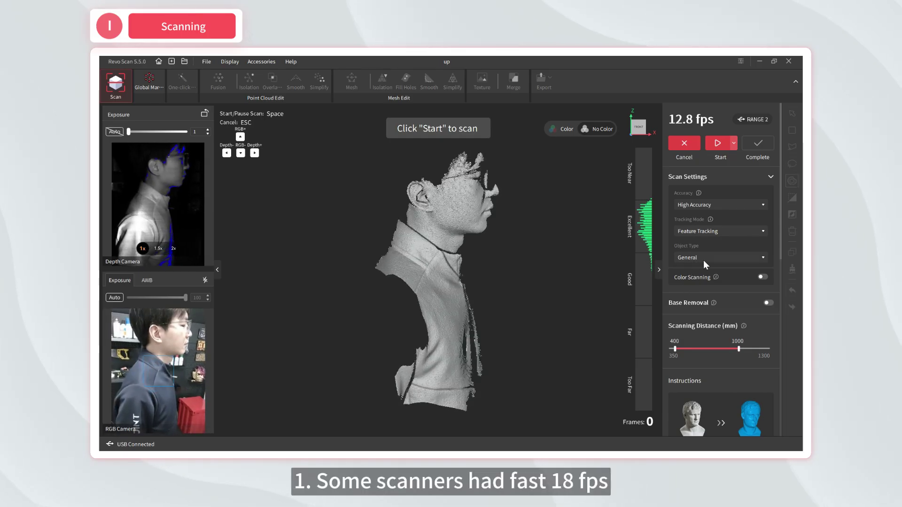
- Set Object Type to Body and start the body scan
click(704, 259)
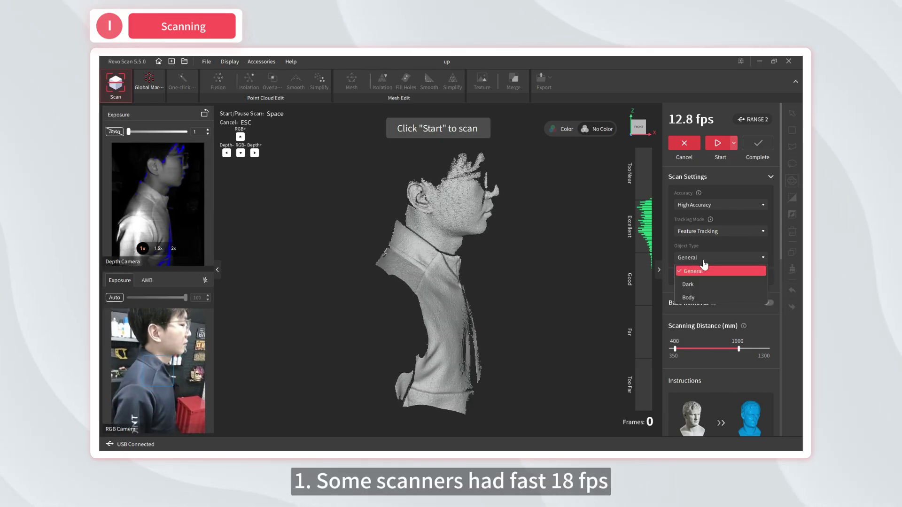
click(692, 298)
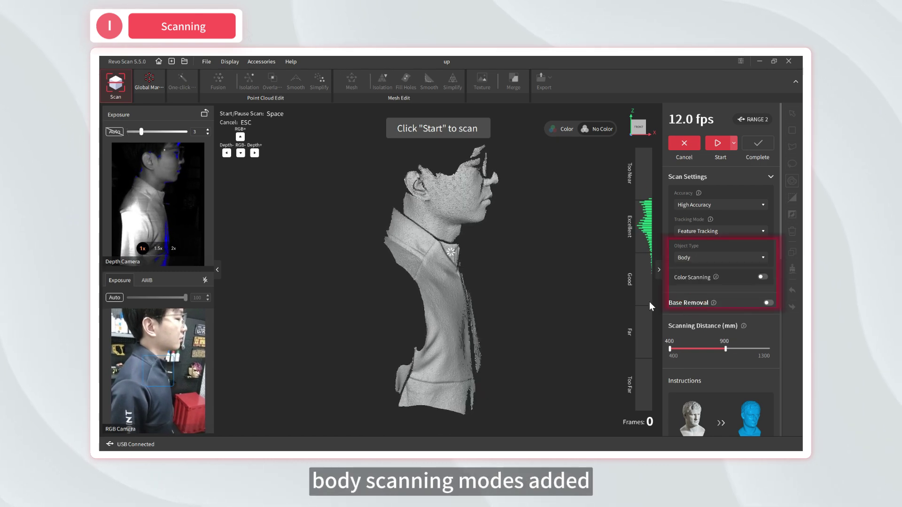
key(space)
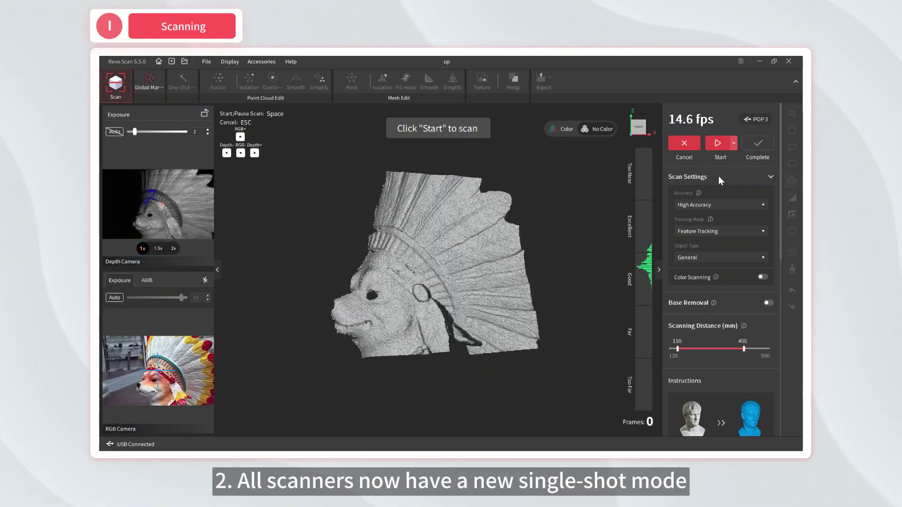
- Switch to Single Shot capture mode and take several single-shot captures of the figure
click(735, 144)
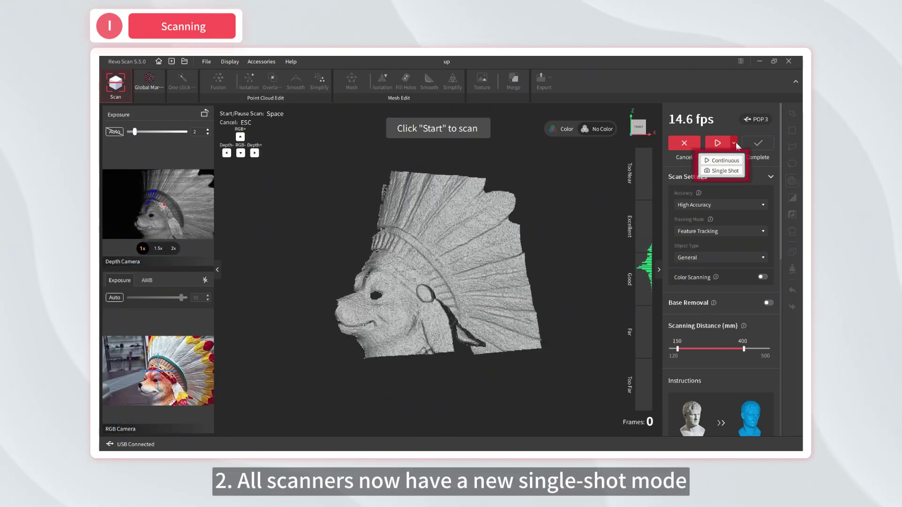
click(721, 171)
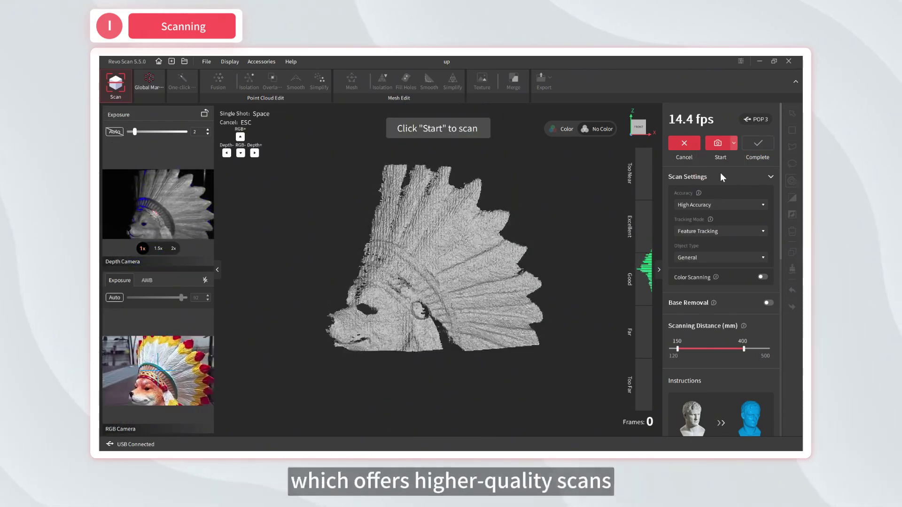
key(space)
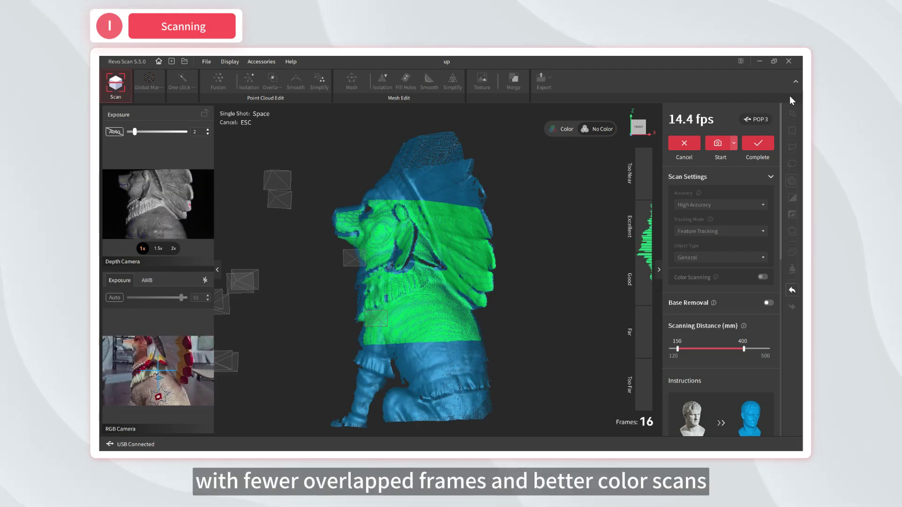
key(space)
key(space)
key(space)
key(space)
key(space)
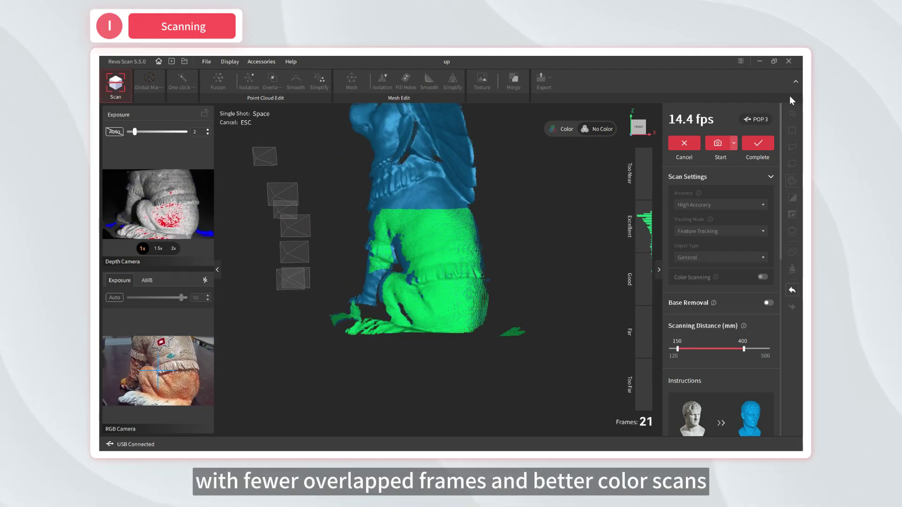
key(space)
key(space)
key(space)
key(space)
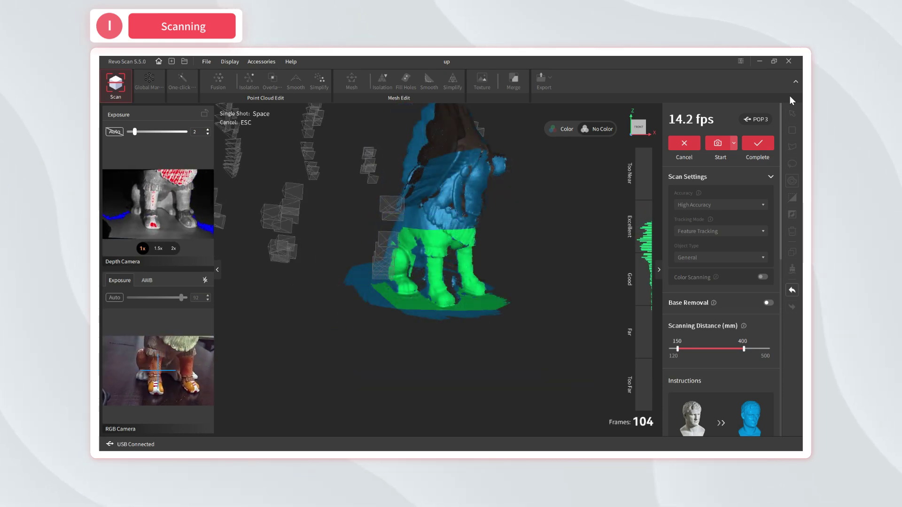
key(space)
key(space)
key(space)
key(space)
key(space)
key(space)
key(space)
key(space)
key(space)
key(space)
key(space)
key(space)
key(space)
key(space)
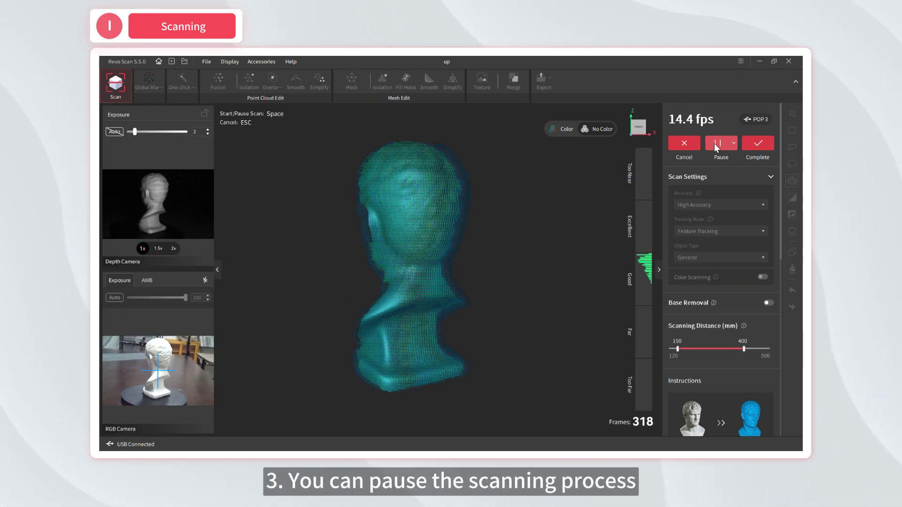
- Pause the bust scan, orbit to inspect it, and resume capturing twice, keeping object type General
click(709, 146)
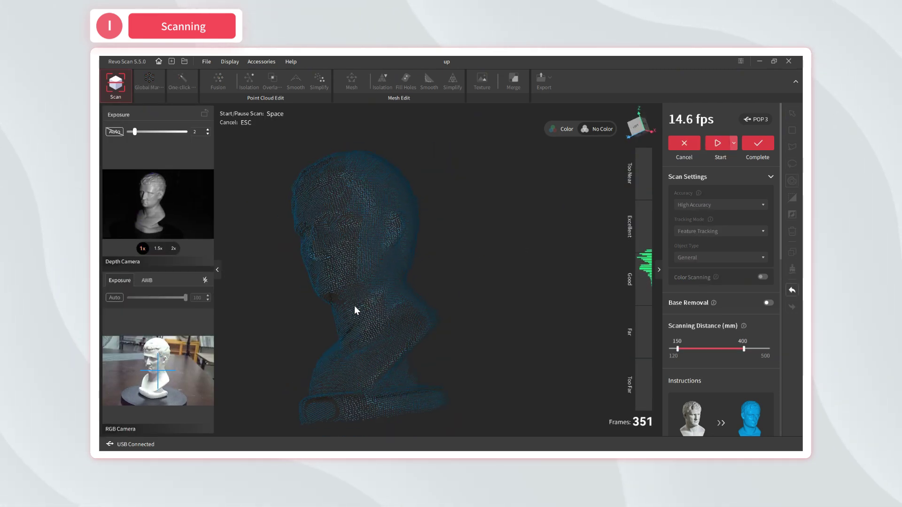
mouse_move(354, 305)
mouse_down()
mouse_move(295, 272)
mouse_move(366, 297)
mouse_up()
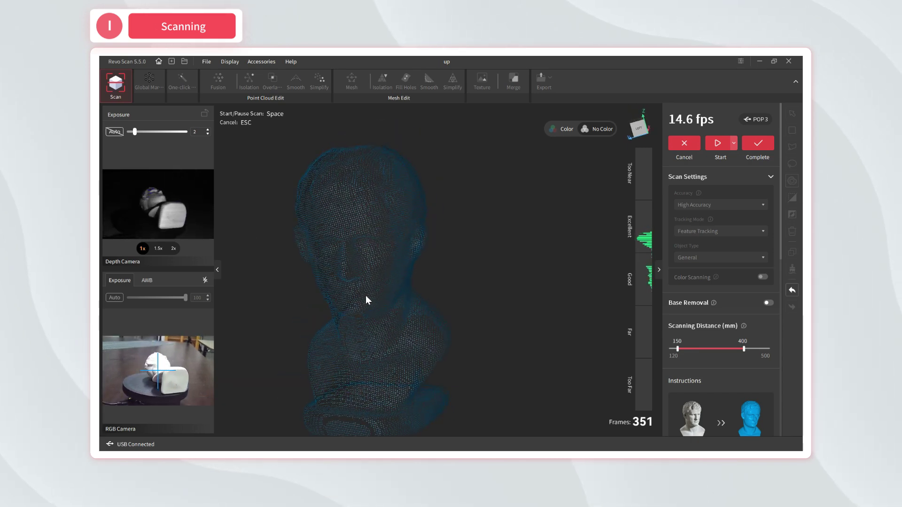
click(711, 147)
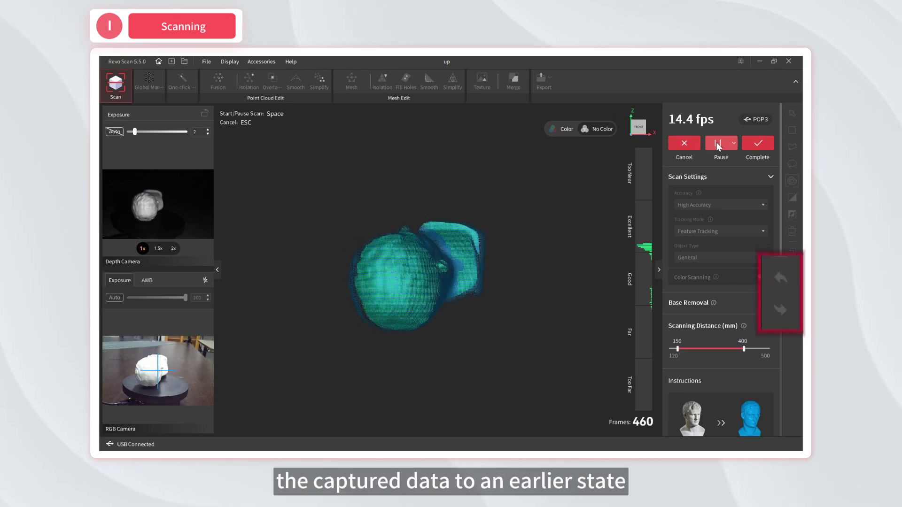
click(717, 146)
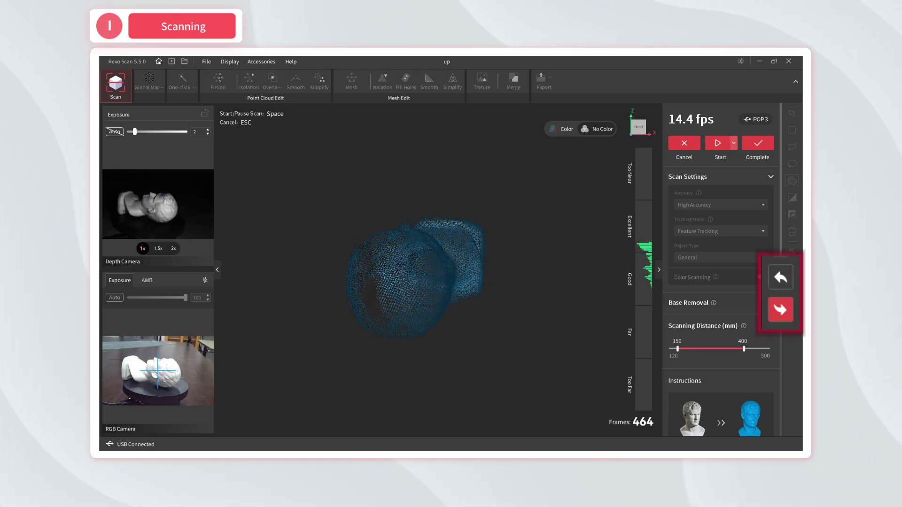
click(718, 145)
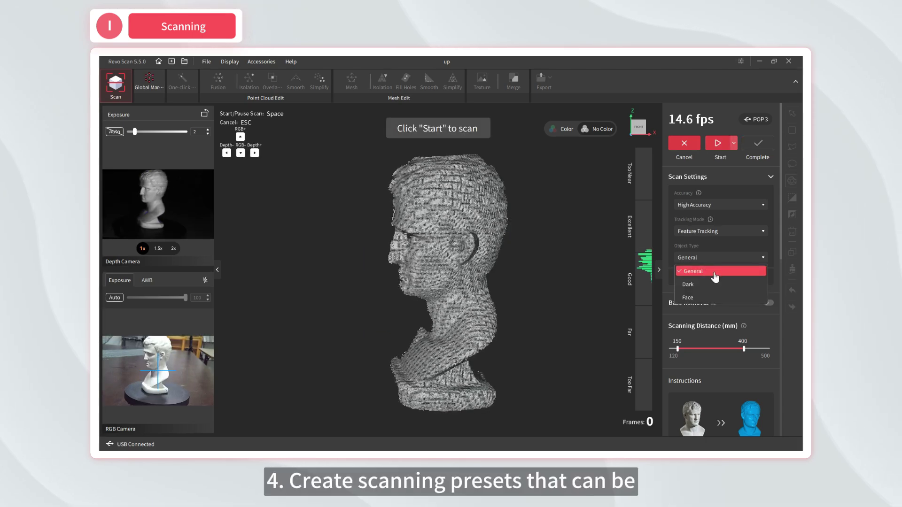
click(714, 270)
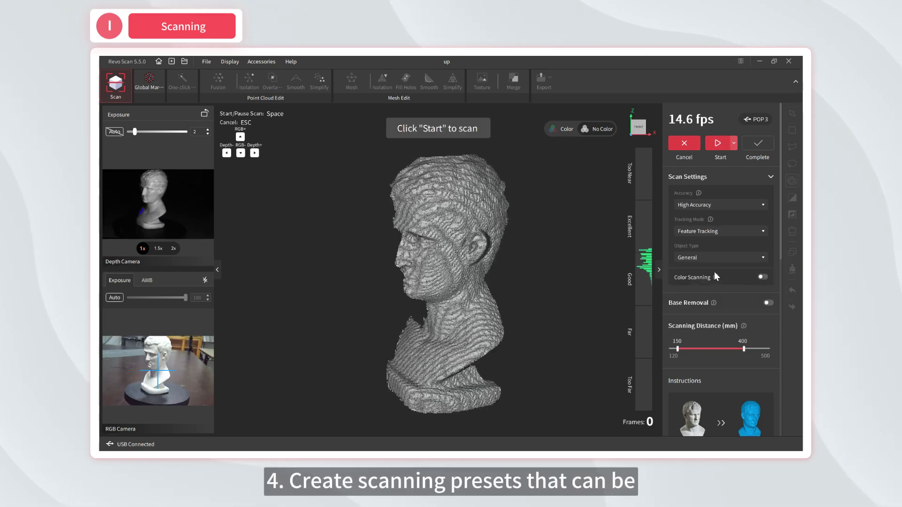
- Save the current scan settings as preset '01' on the Desktop
click(207, 63)
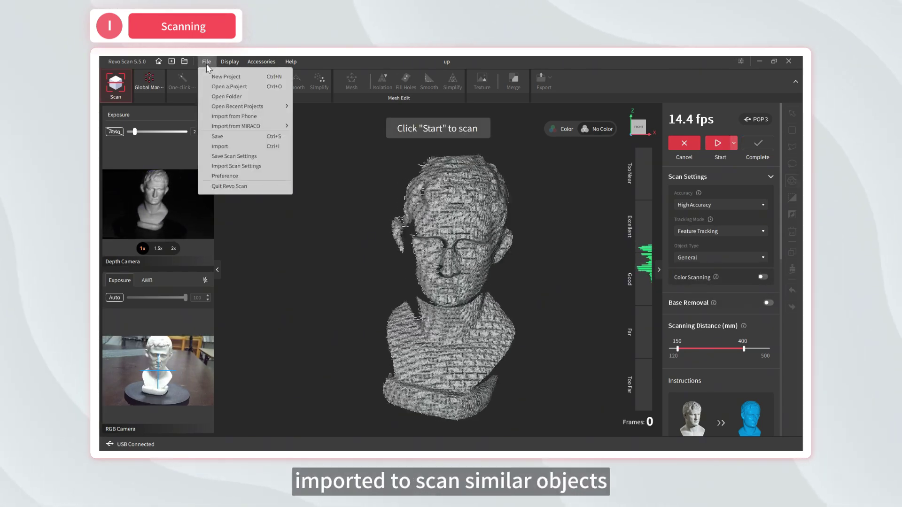
click(220, 156)
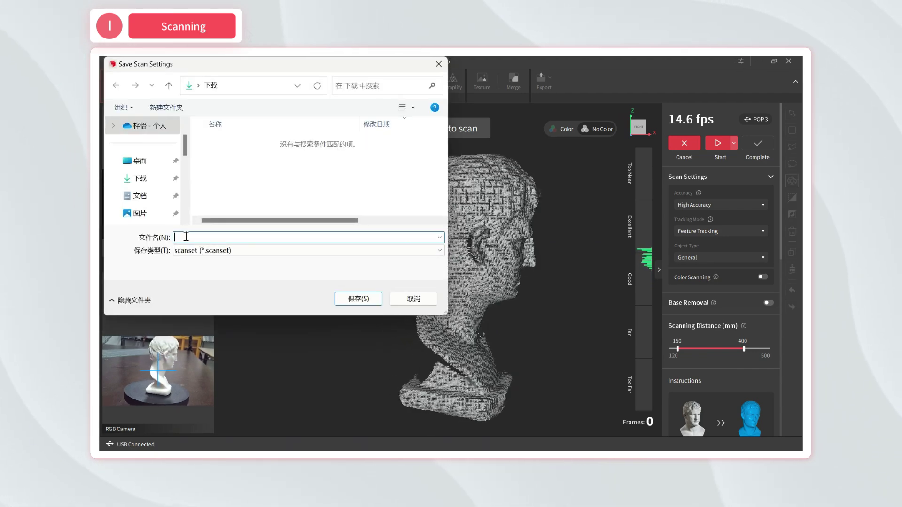
text(01)
click(140, 160)
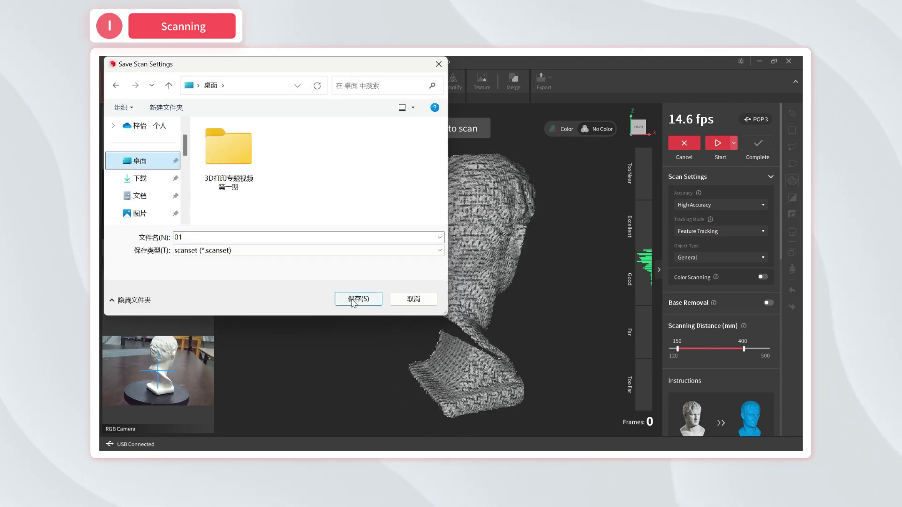
click(359, 302)
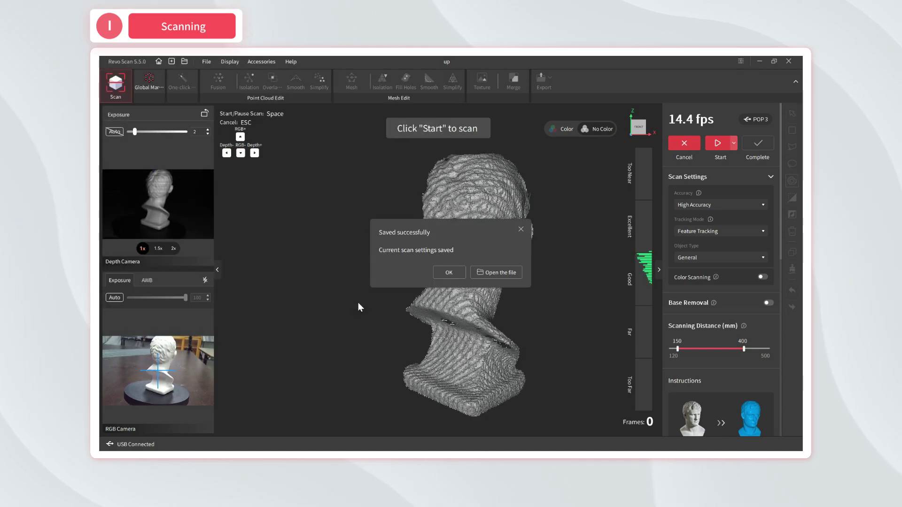
click(454, 273)
- Import the 01.scanset preset back, then raise depth camera exposure to 2
click(203, 63)
click(244, 152)
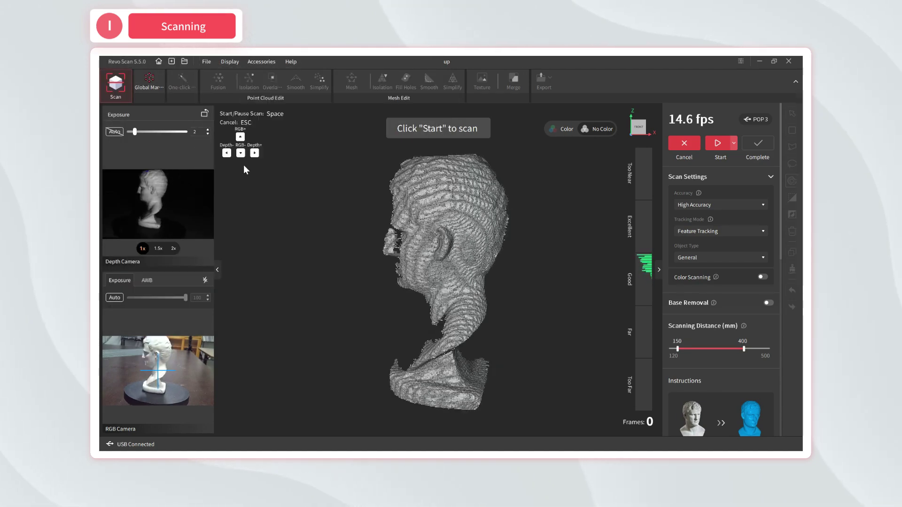
click(355, 296)
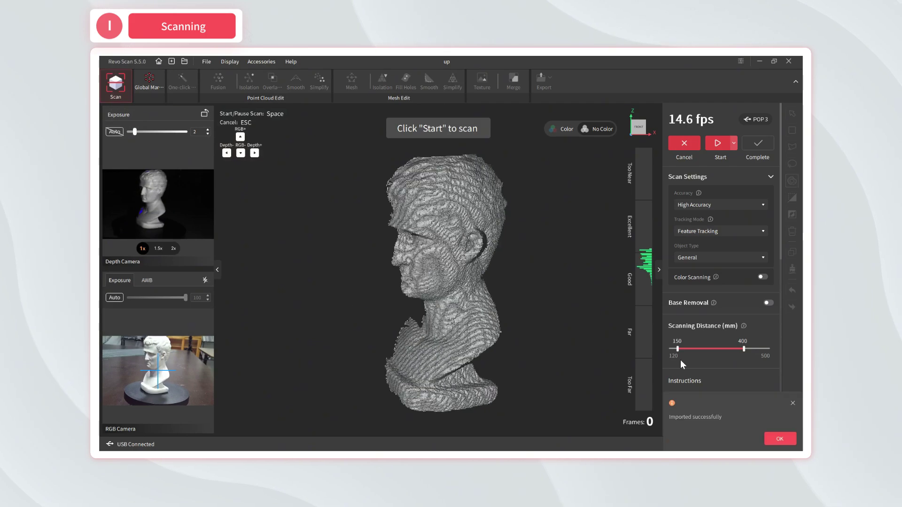
click(780, 439)
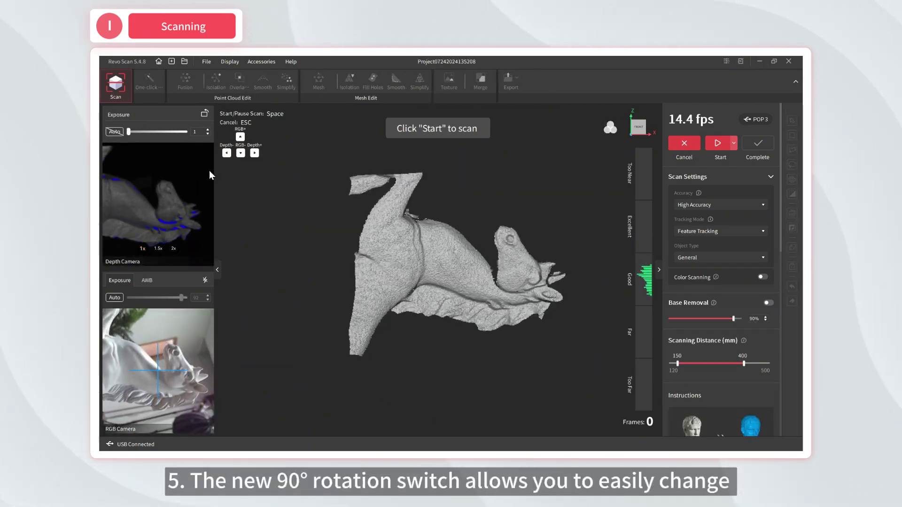
click(208, 130)
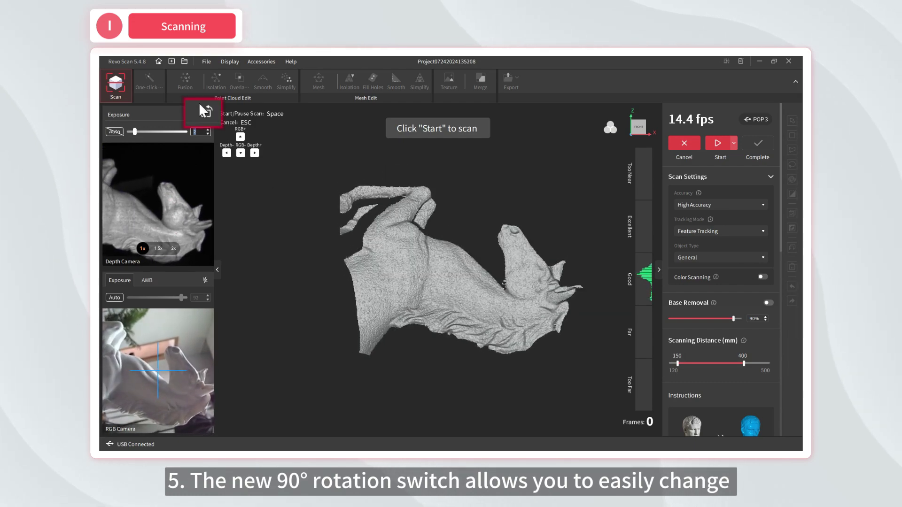
- Rotate the camera previews 90° upright, then start a new scan using Global Marker Tracking
click(205, 115)
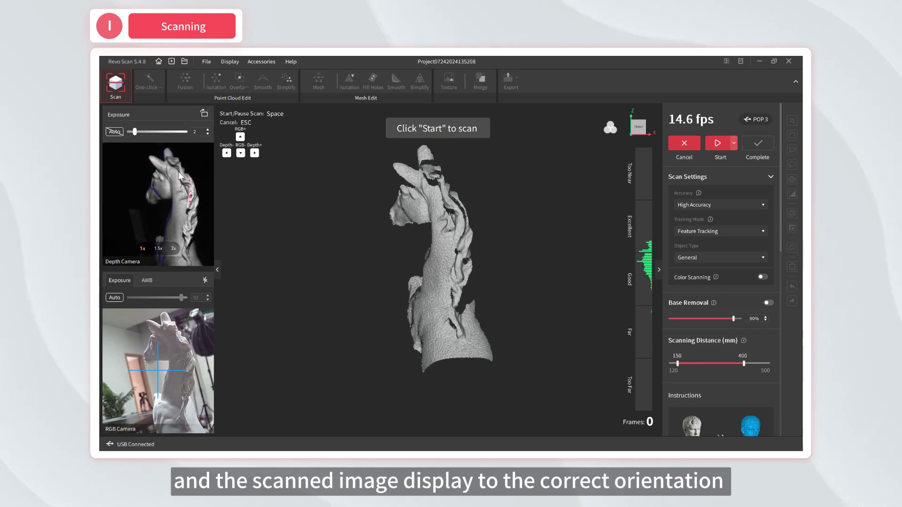
click(718, 145)
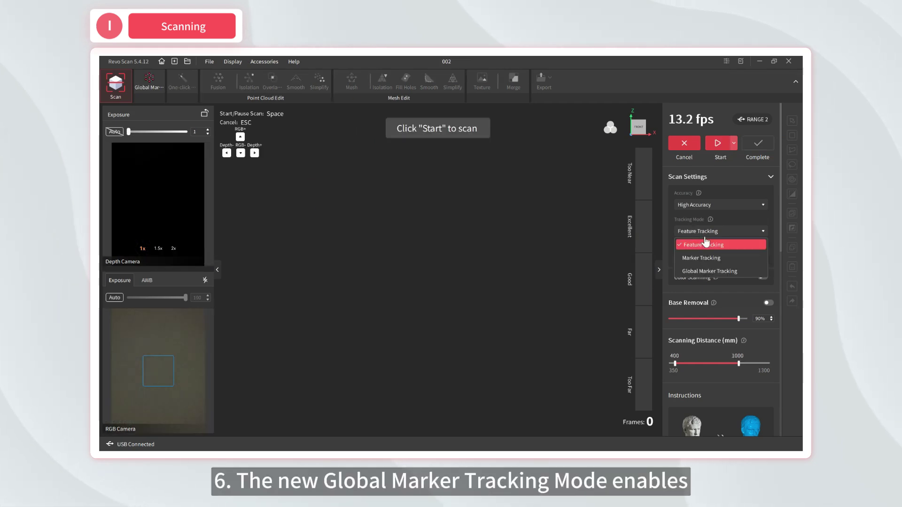
click(714, 272)
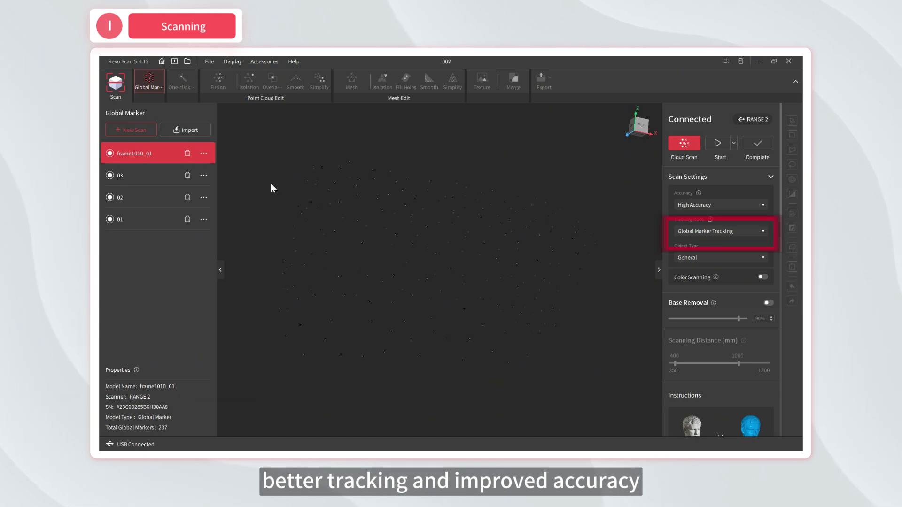
click(131, 130)
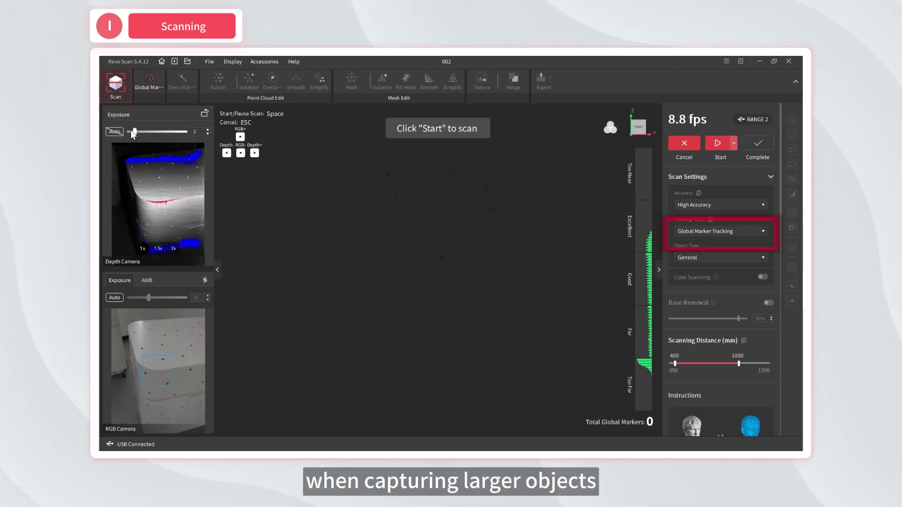
key(space)
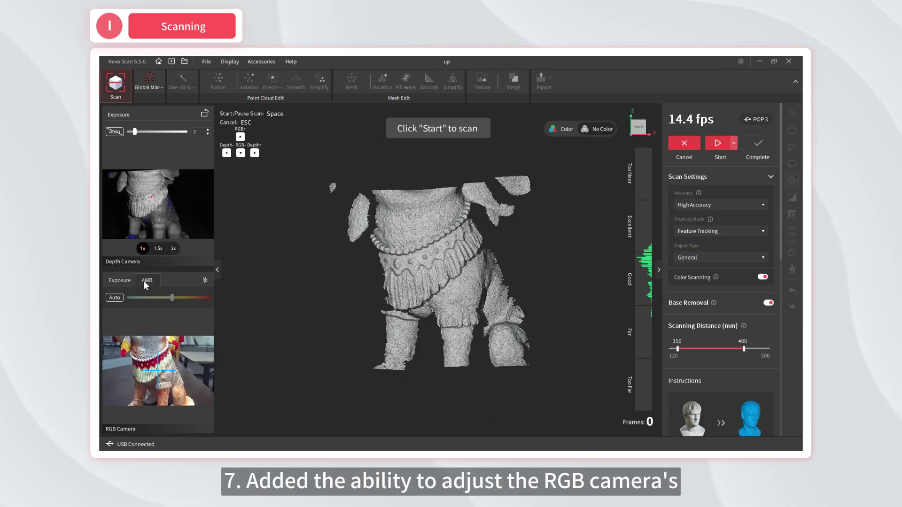
- Set manual RGB white balance, tune depth exposure, and zoom the depth preview to 2x
click(117, 299)
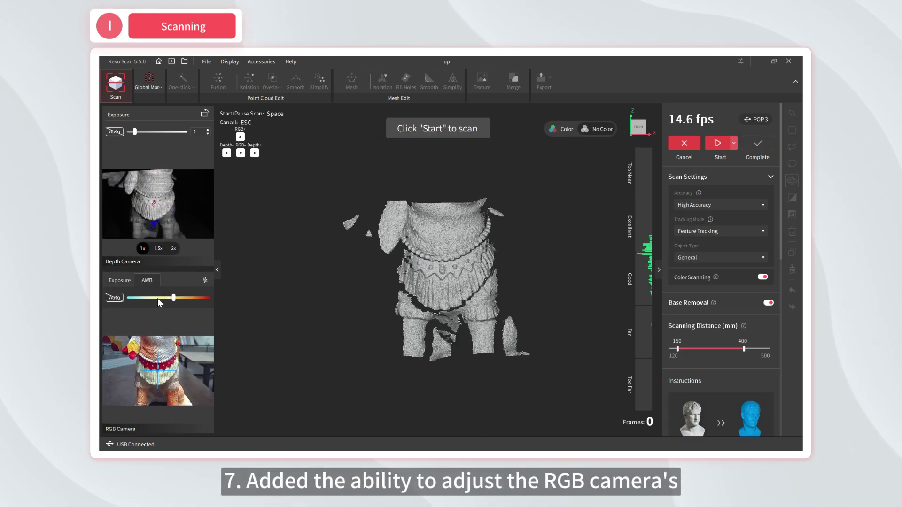
mouse_move(173, 298)
mouse_down()
mouse_move(161, 298)
mouse_move(171, 298)
mouse_up()
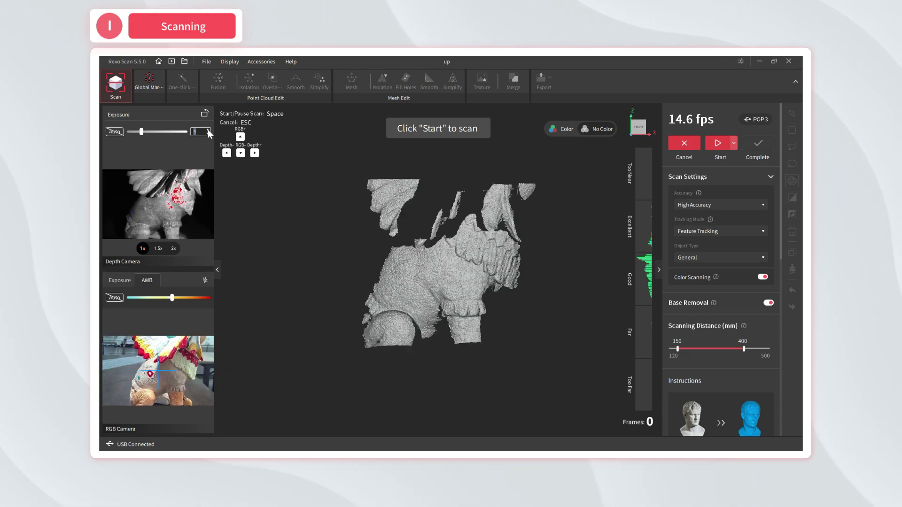
click(207, 129)
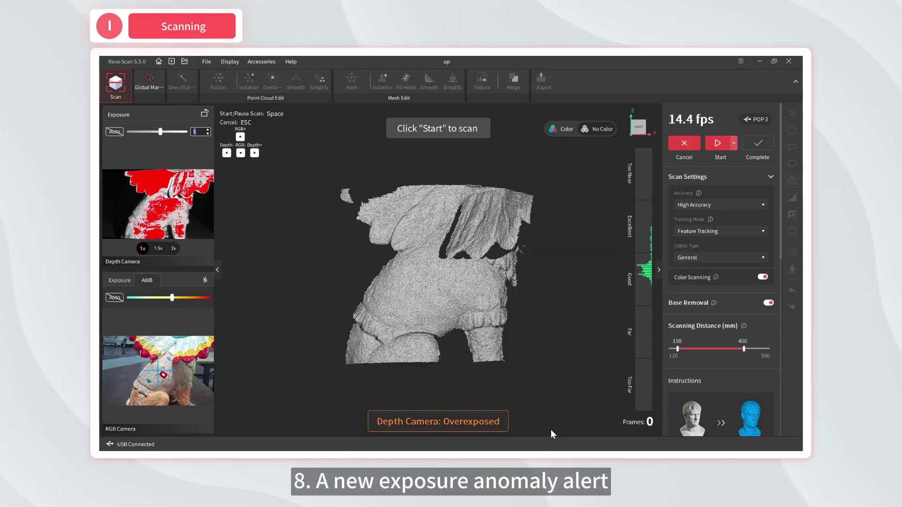
click(208, 134)
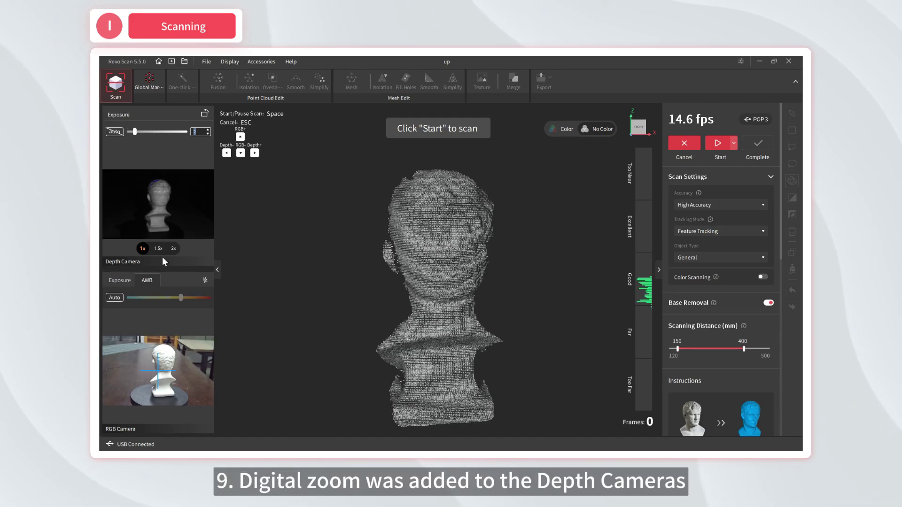
click(158, 248)
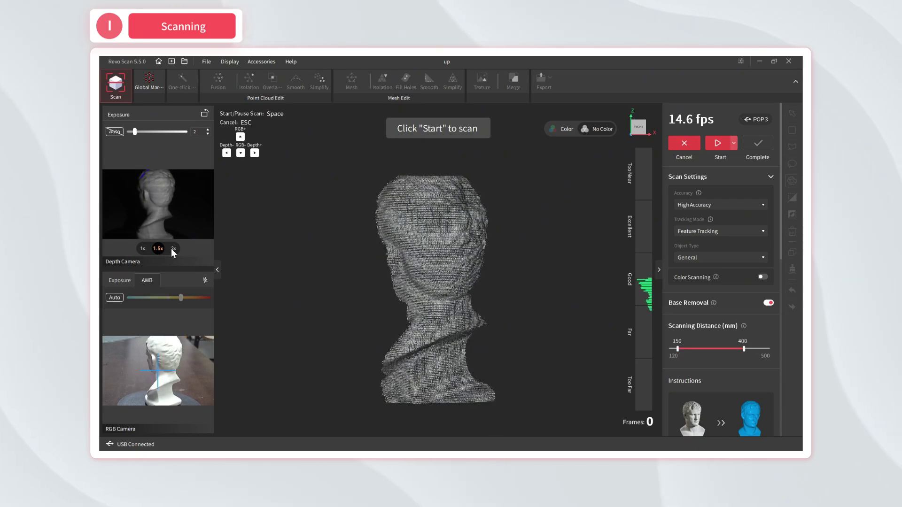
click(174, 248)
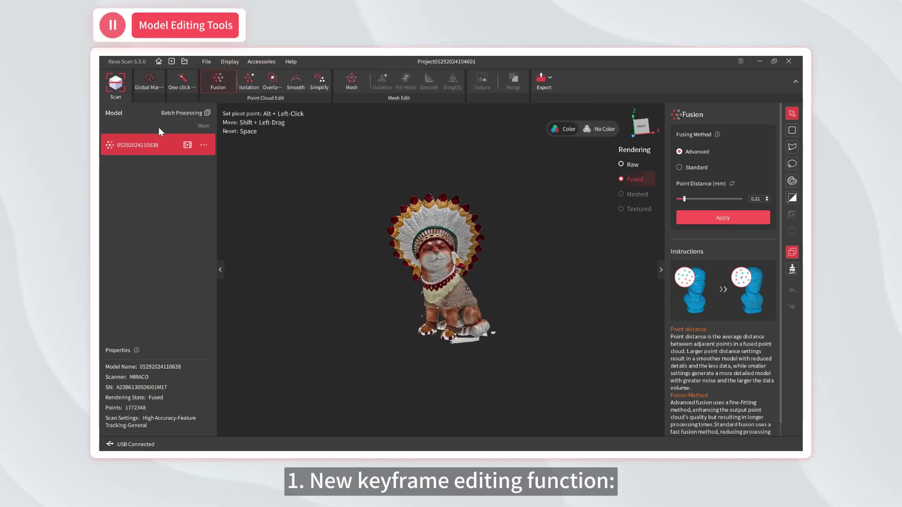
- Delete key frames (frame_12 to frame_19) from the point cloud, then smooth a rough mesh area
click(187, 147)
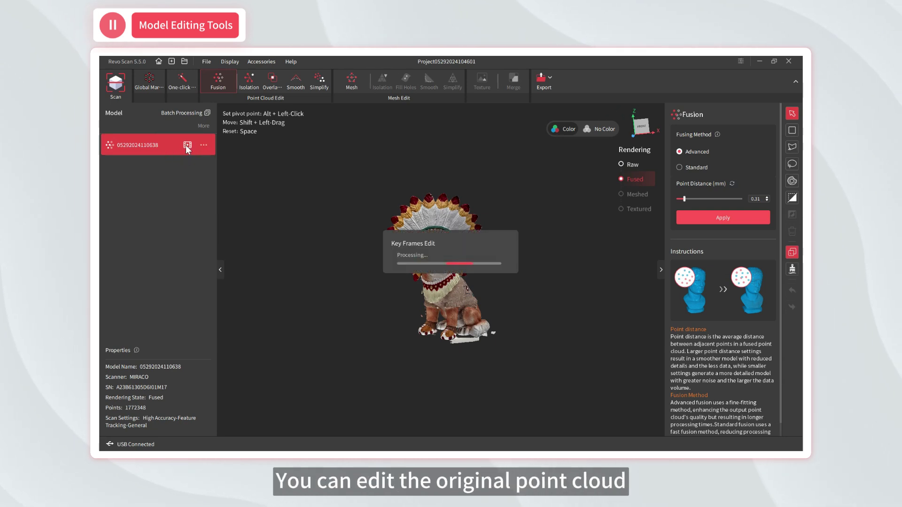
ctrl+click(169, 357)
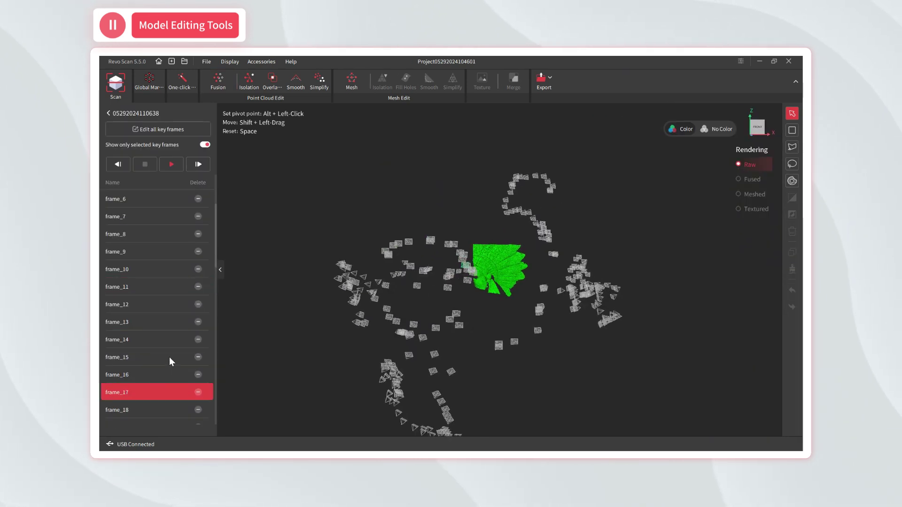
click(196, 358)
shift+click(169, 410)
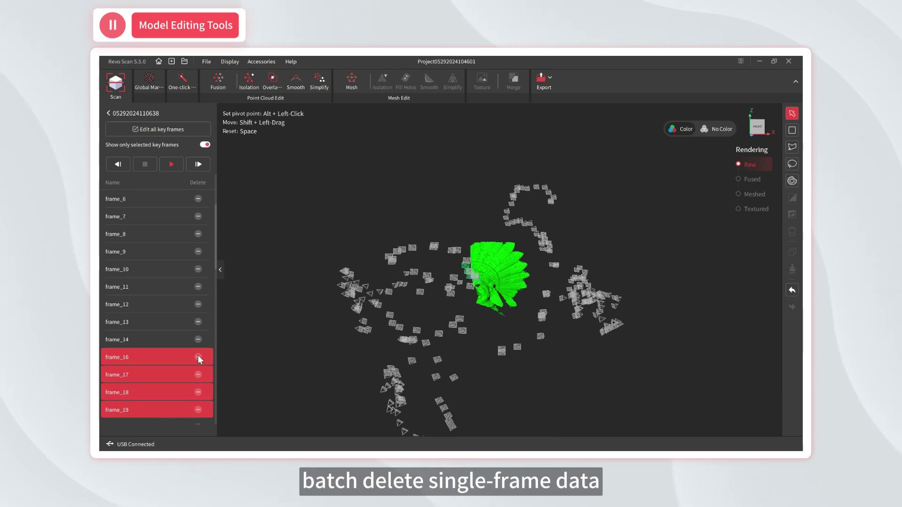
click(173, 340)
click(162, 305)
click(160, 322)
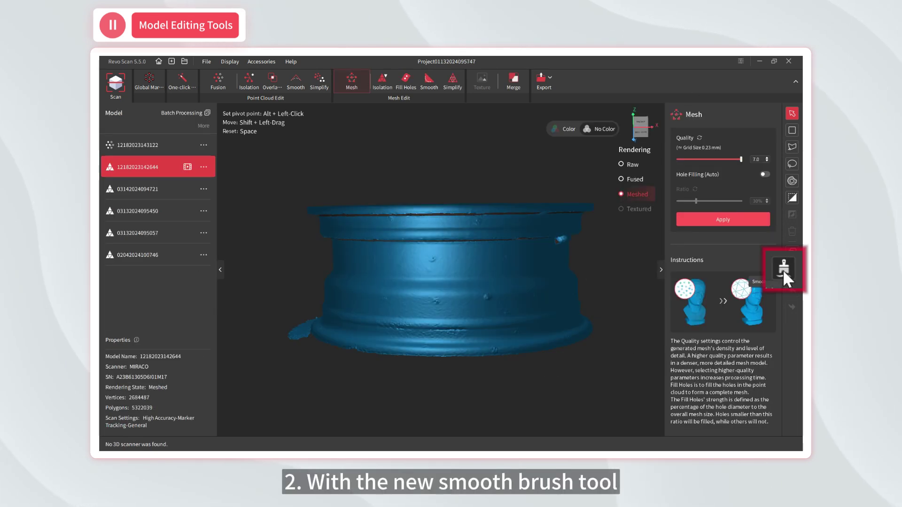
click(783, 269)
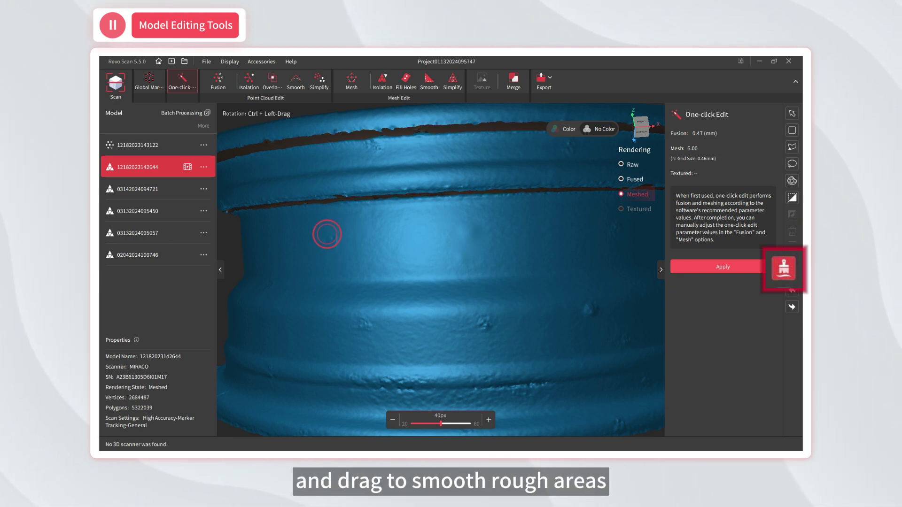
drag(355, 289, 360, 339)
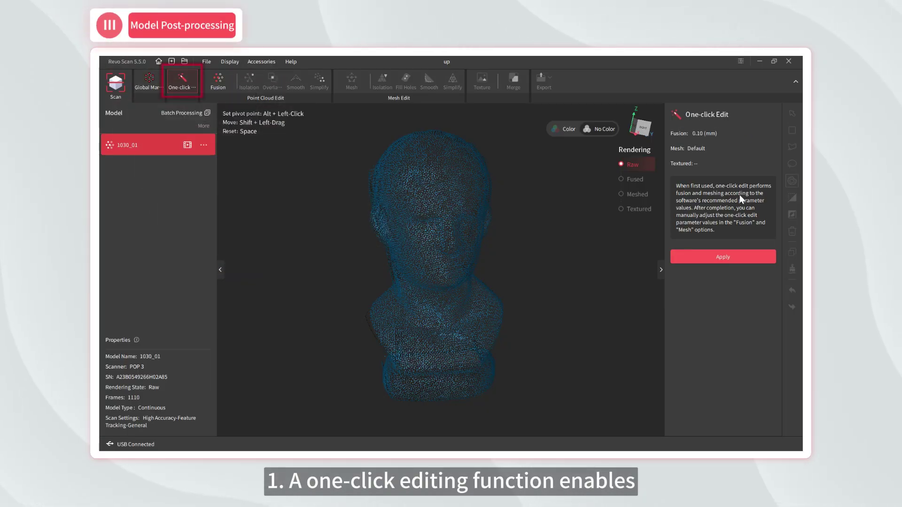
- Apply One-click Edit fusion and meshing to the bust, then simplify the mesh at 30% ratio
click(718, 259)
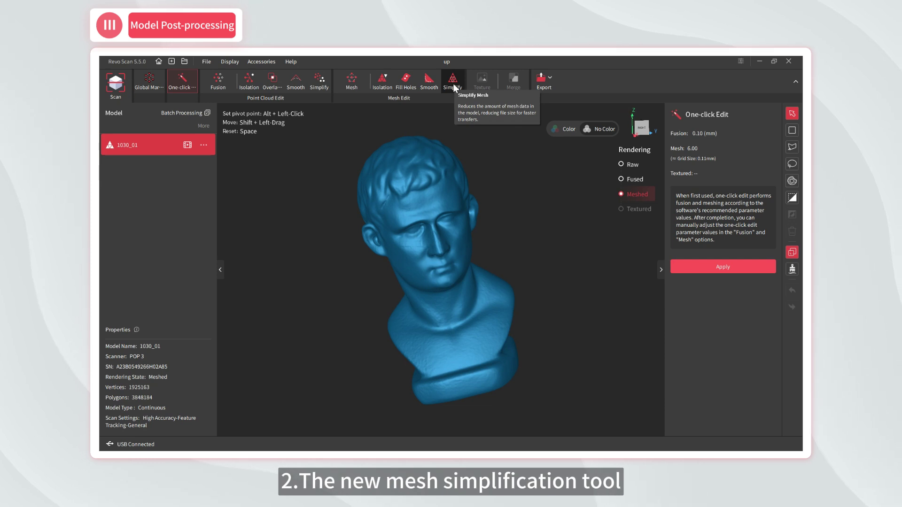
click(453, 84)
click(699, 172)
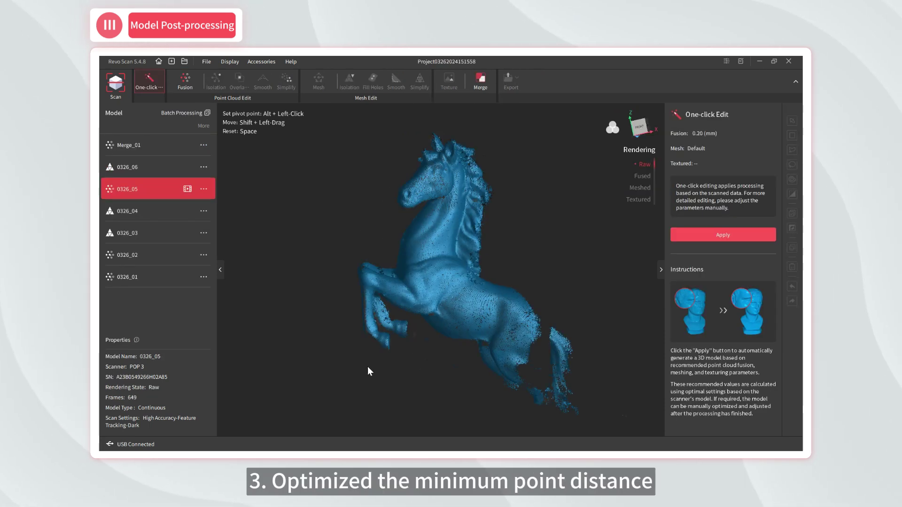
- Lower Fusion's Point Distance from 0.10 to its 0.05 mm minimum and apply fusion
click(185, 82)
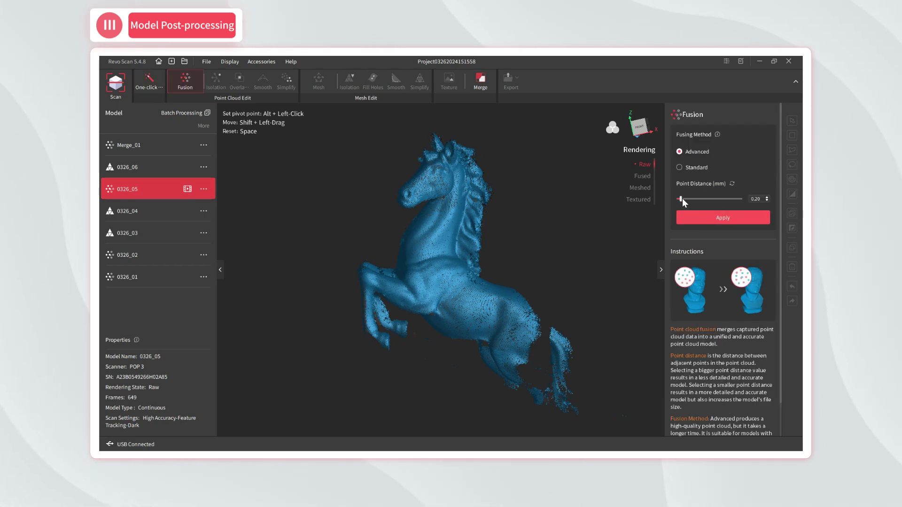
drag(682, 198, 680, 199)
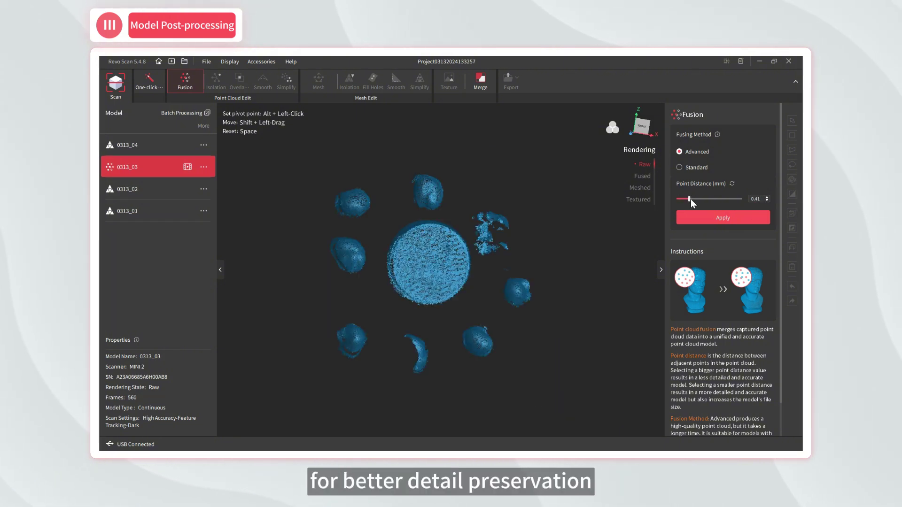
drag(690, 200, 660, 206)
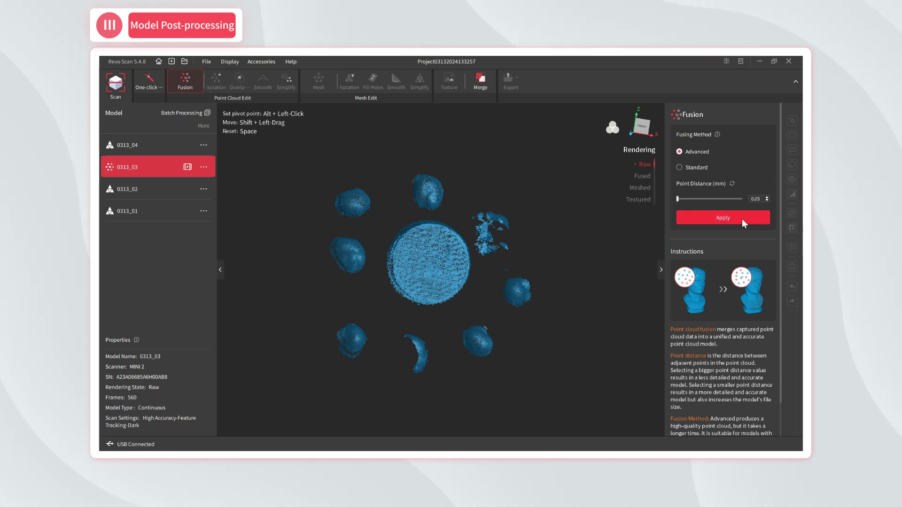
click(724, 220)
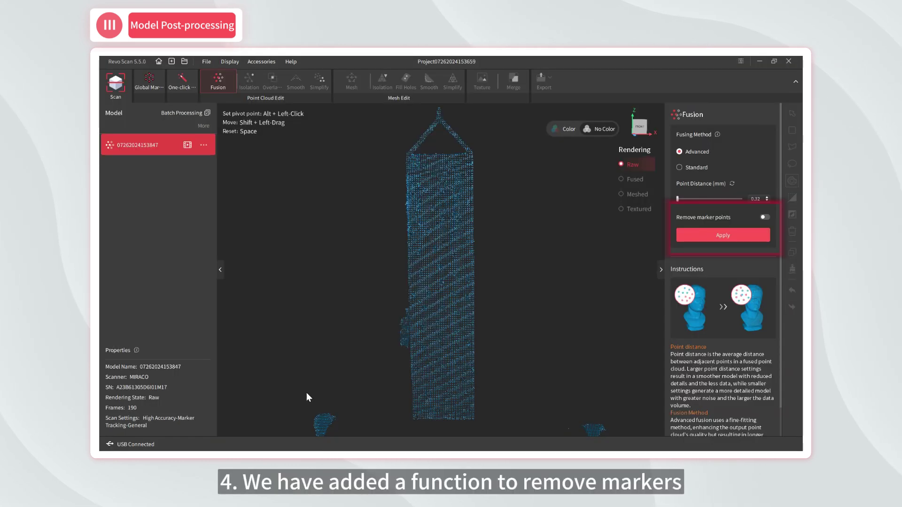
- Fuse with marker points removed at 5.9 mm hole radius, then start and cancel another fusion
click(765, 217)
drag(696, 246, 713, 248)
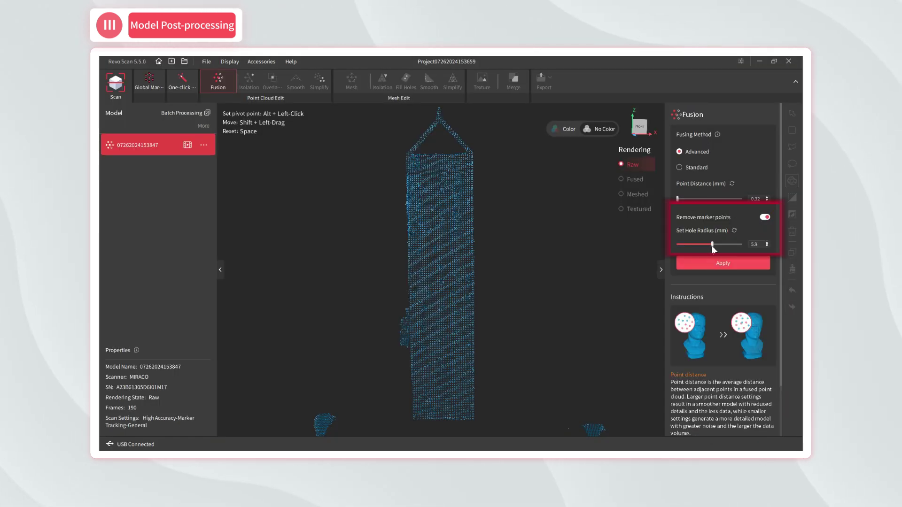
click(717, 264)
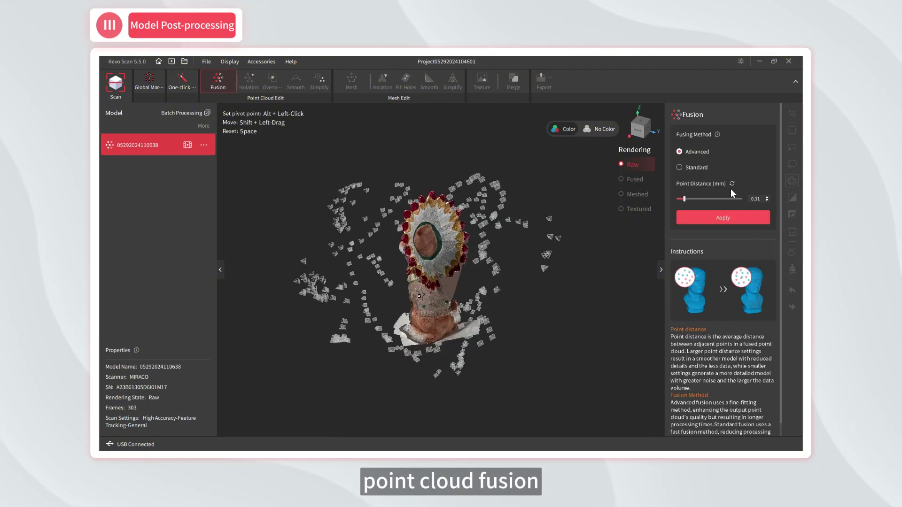
click(695, 221)
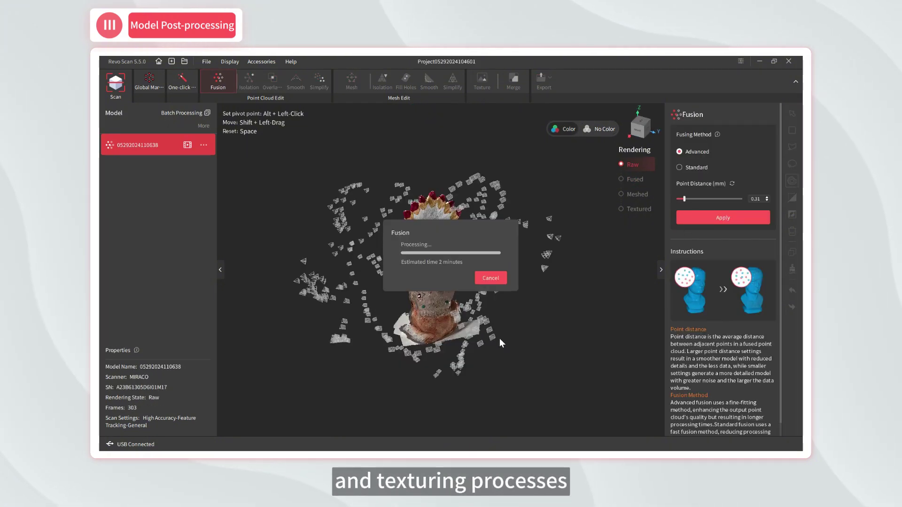
click(490, 278)
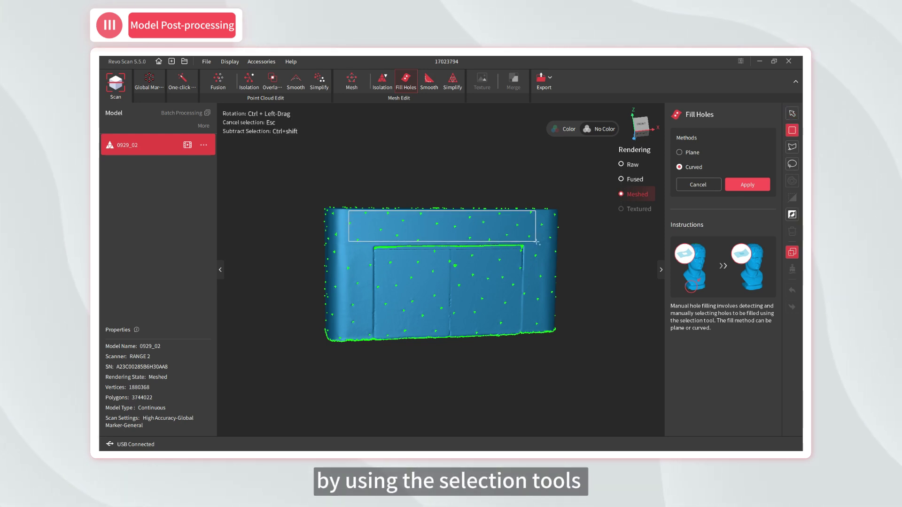
- Fill the holes in a box-selected strip along the mesh's top edge with Curved fill
drag(538, 242, 538, 242)
click(746, 185)
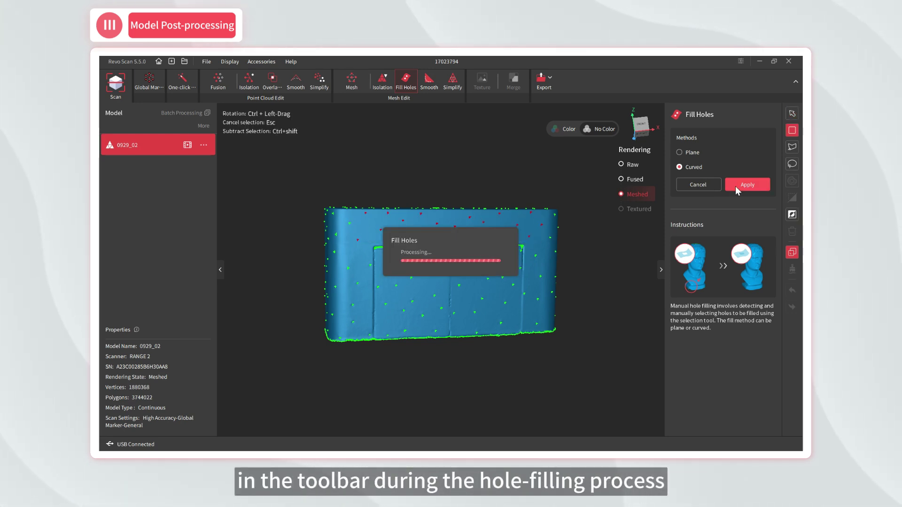
drag(484, 240, 466, 246)
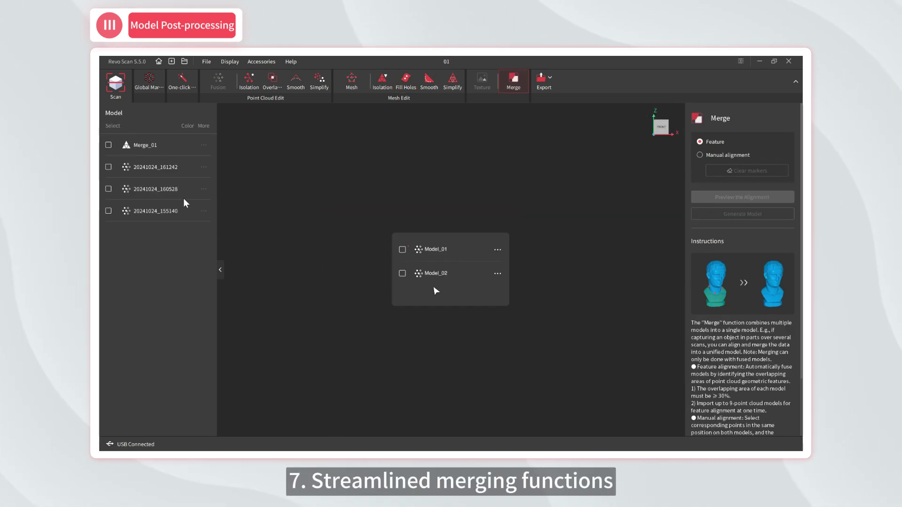
- Add the 20241024_160528, 155140 and 161242 scans to the merge and preview feature alignment
click(169, 192)
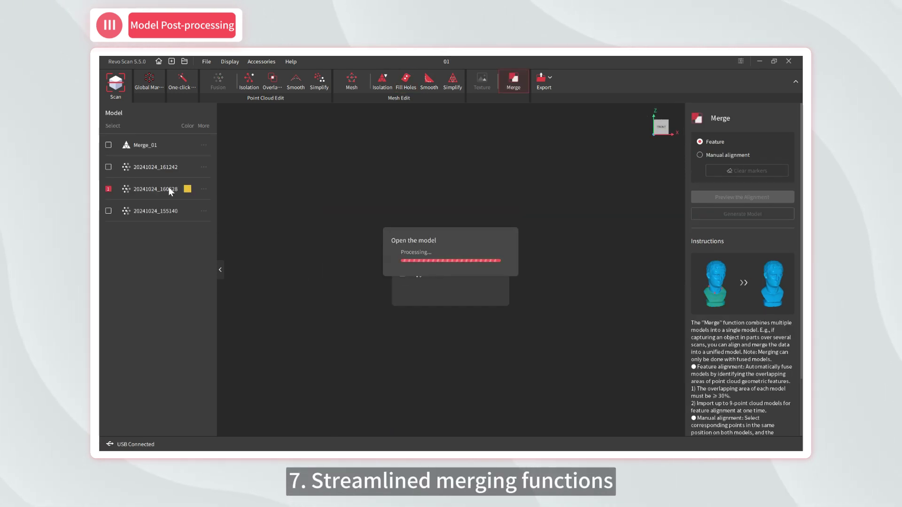
click(168, 212)
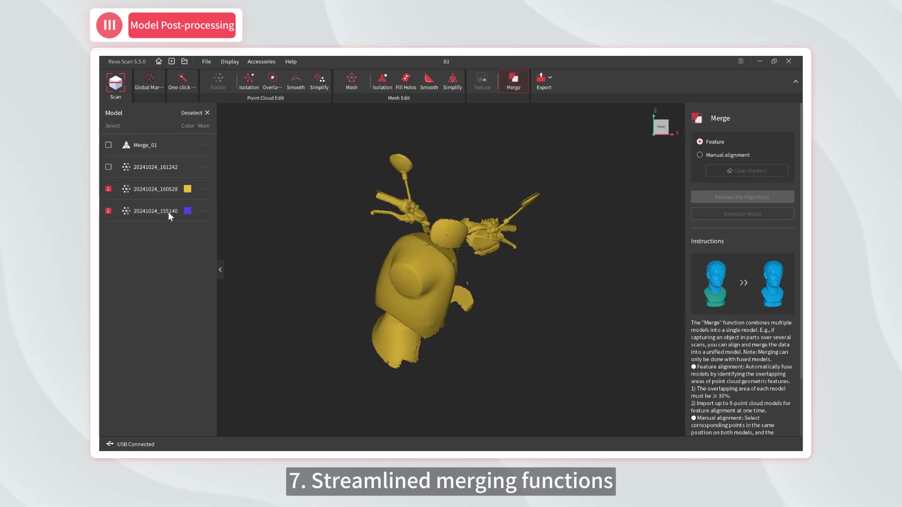
click(158, 167)
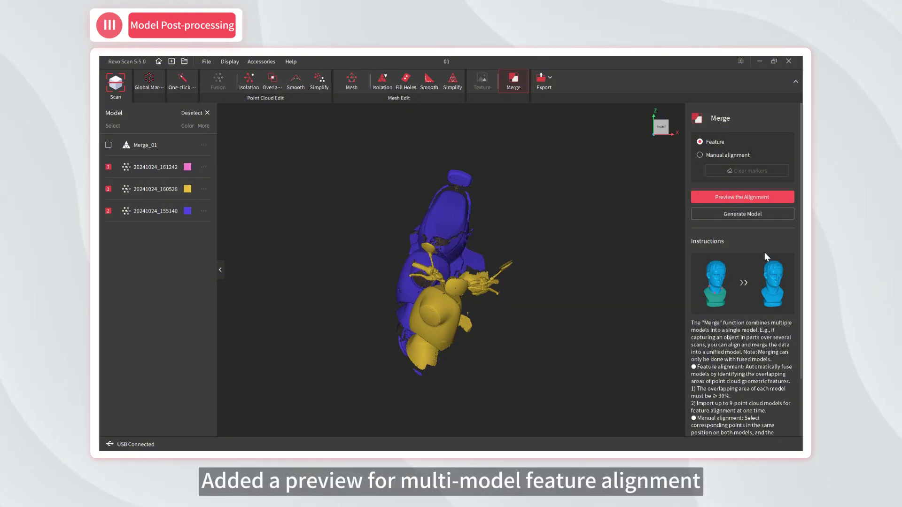
click(723, 197)
- Switch to manual alignment of 20241024_155140 with 20241024_160528 and mark point 1 on both
click(700, 156)
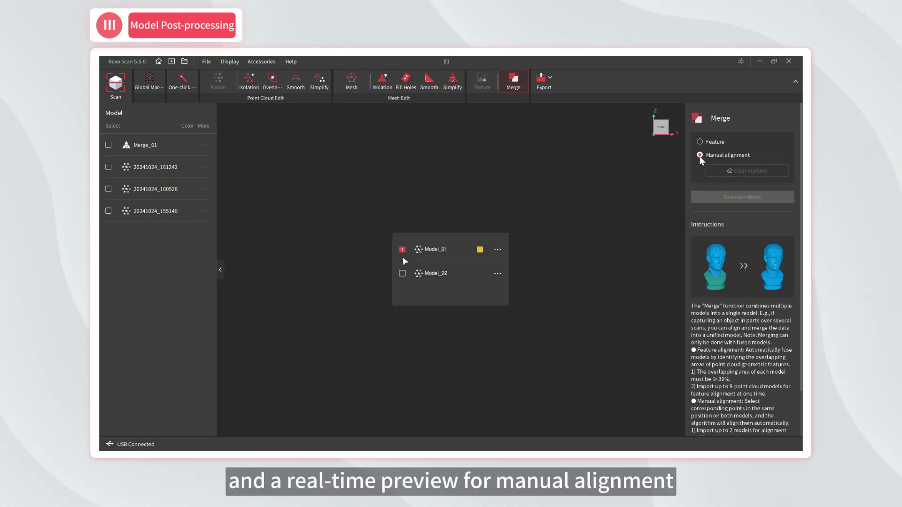
click(170, 210)
click(169, 190)
scroll(331, 197, up, 3)
click(319, 188)
click(311, 351)
- Mark matching points 2 and 3 on the yellow and blue models, rotating them as needed
click(302, 211)
drag(299, 383, 294, 390)
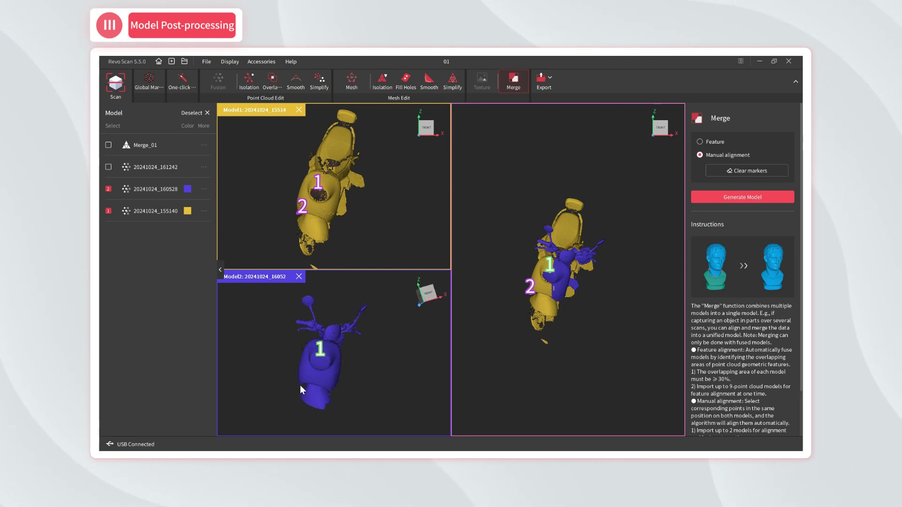
click(300, 385)
drag(311, 213, 309, 213)
click(310, 212)
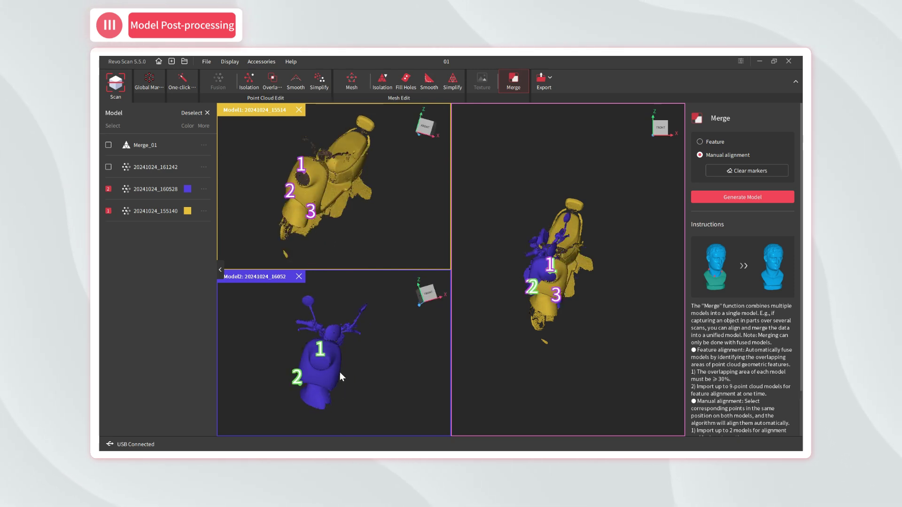
drag(342, 337, 323, 391)
click(325, 385)
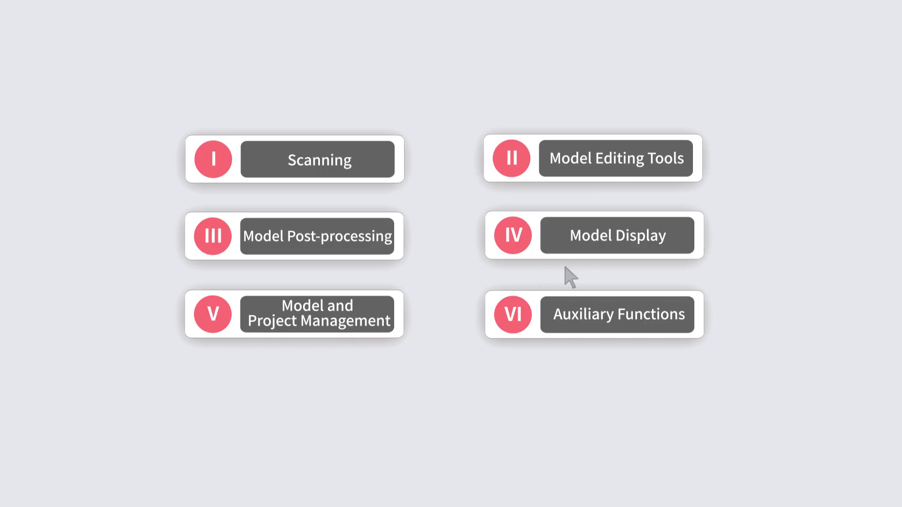
click(612, 237)
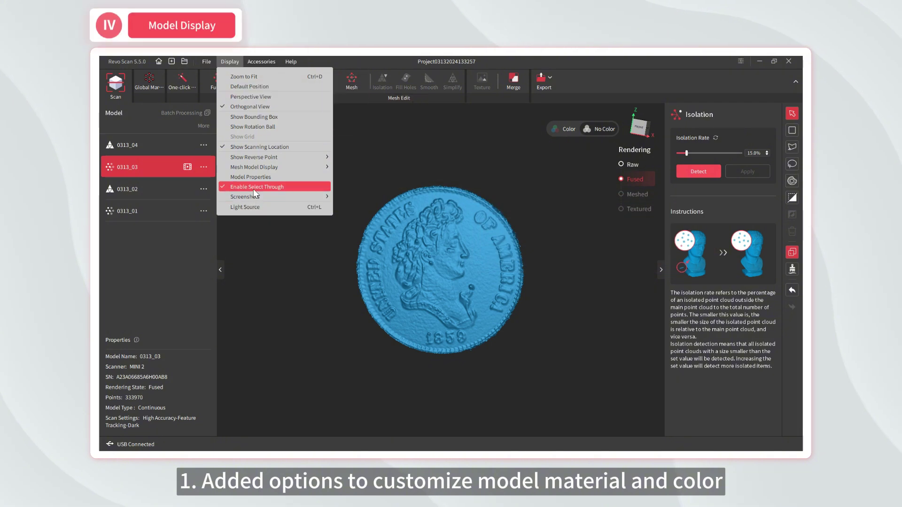
- Give the mesh model a white colour with a metallic surface
click(252, 177)
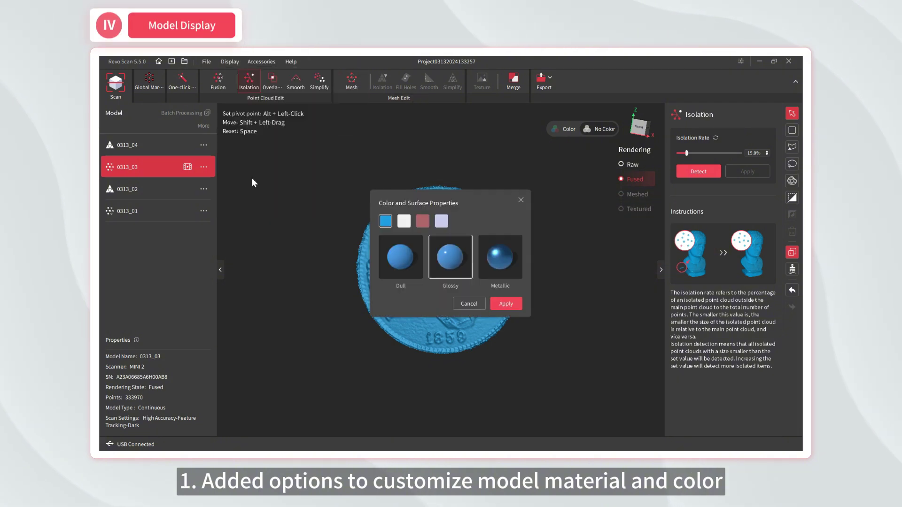
click(404, 221)
click(498, 254)
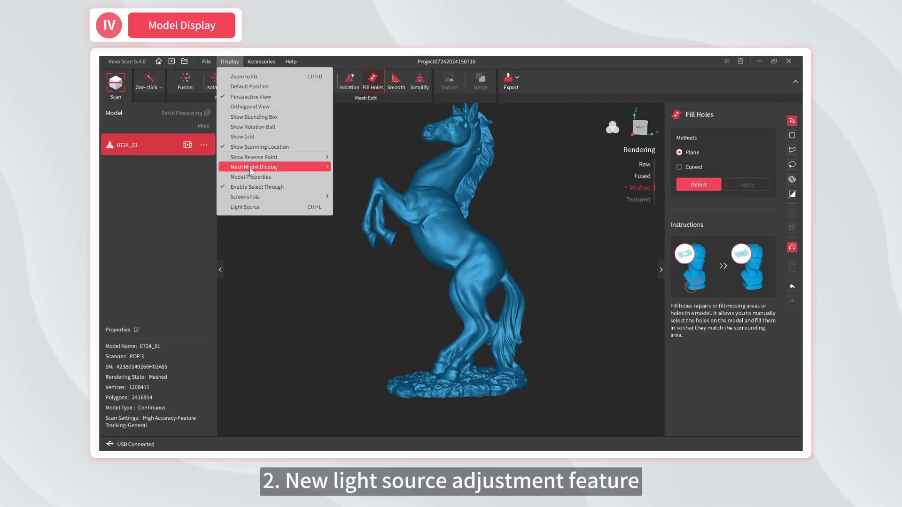
- Move the light source up and left of the horse, then reset it to default
click(250, 208)
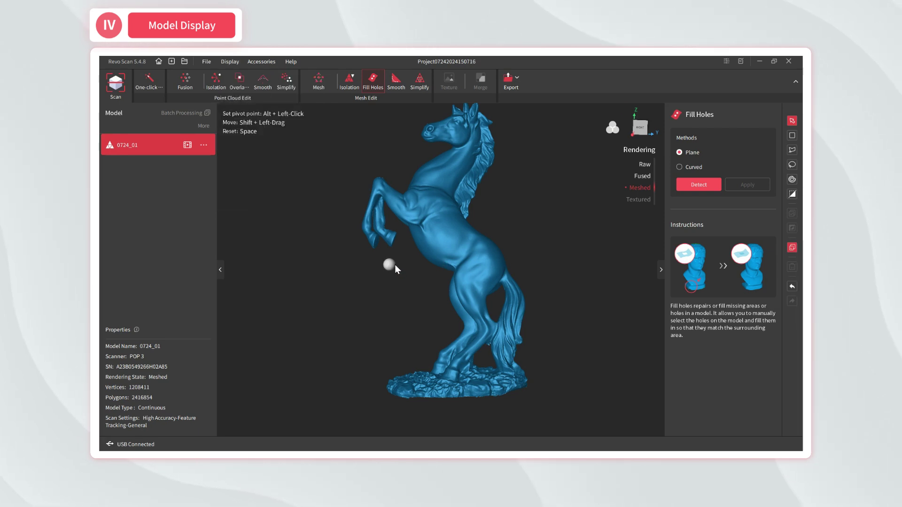
mouse_move(389, 264)
mouse_down()
mouse_move(354, 208)
mouse_move(447, 277)
mouse_move(401, 295)
mouse_move(296, 262)
mouse_move(357, 168)
mouse_up()
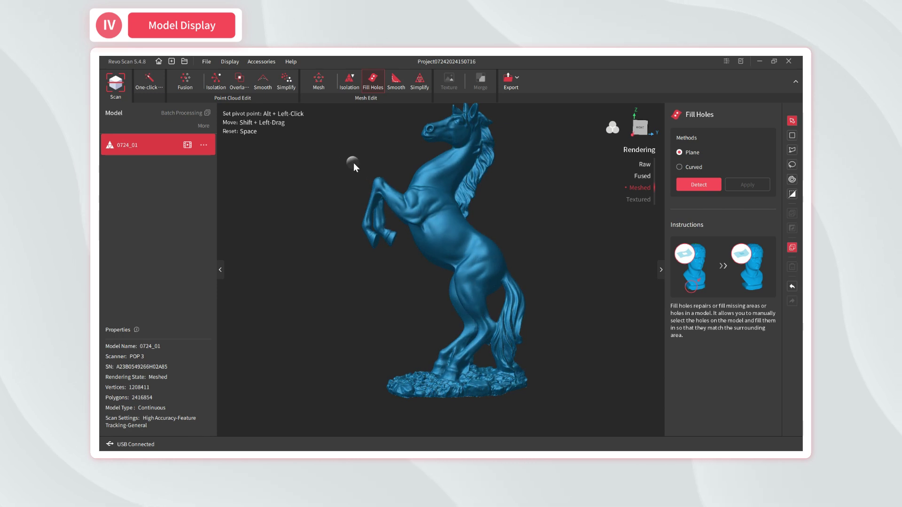
double_click(353, 166)
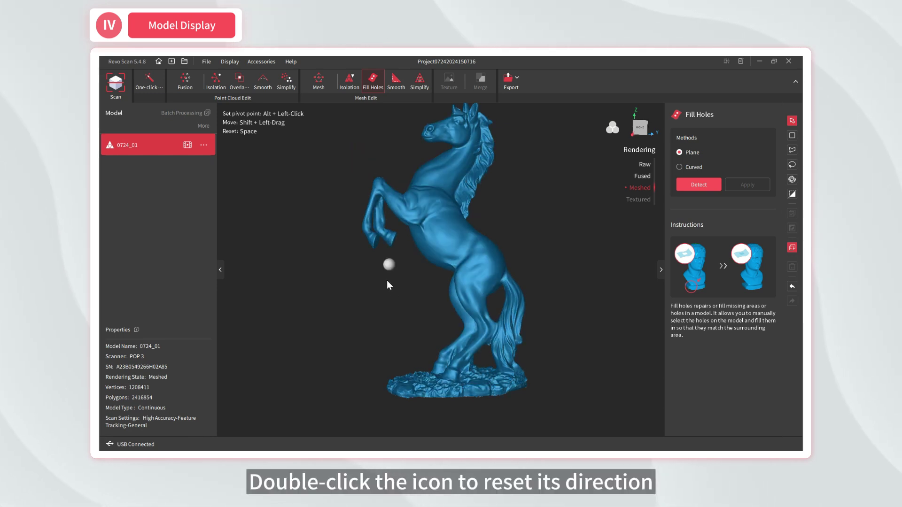
click(286, 253)
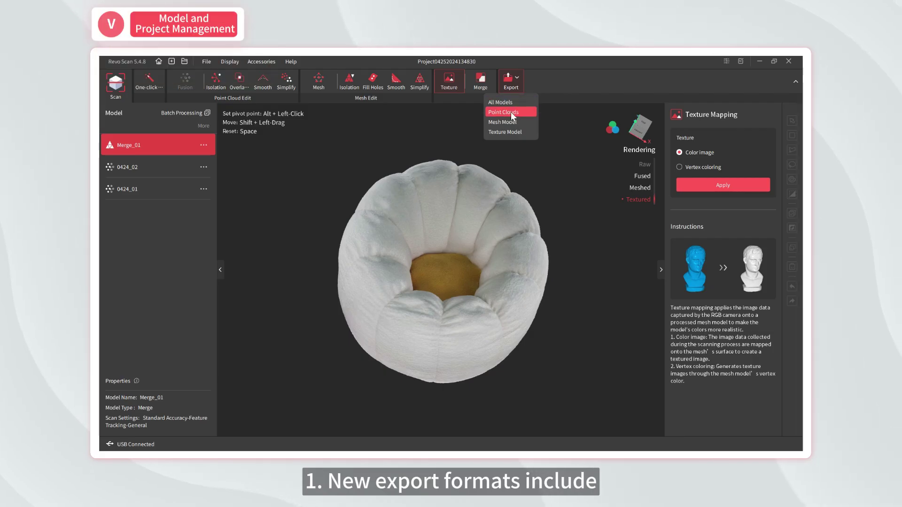
click(511, 112)
- Review Merge_01's point cloud, mesh and texture export formats, including ASC, FBX, GLTF and 3MF
click(283, 272)
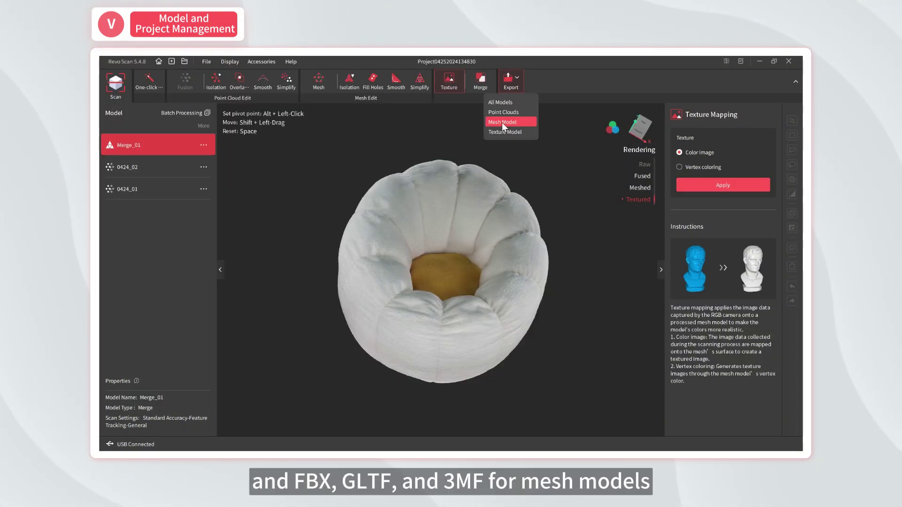
click(502, 122)
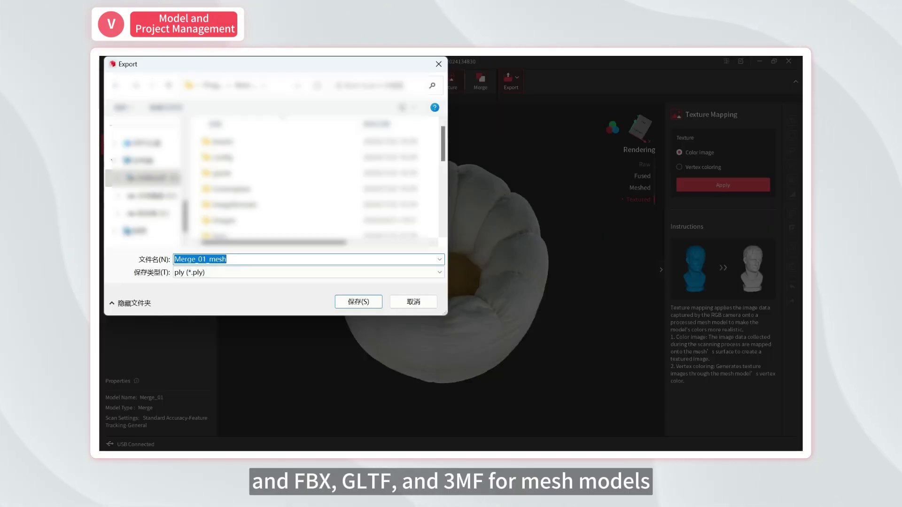
click(278, 273)
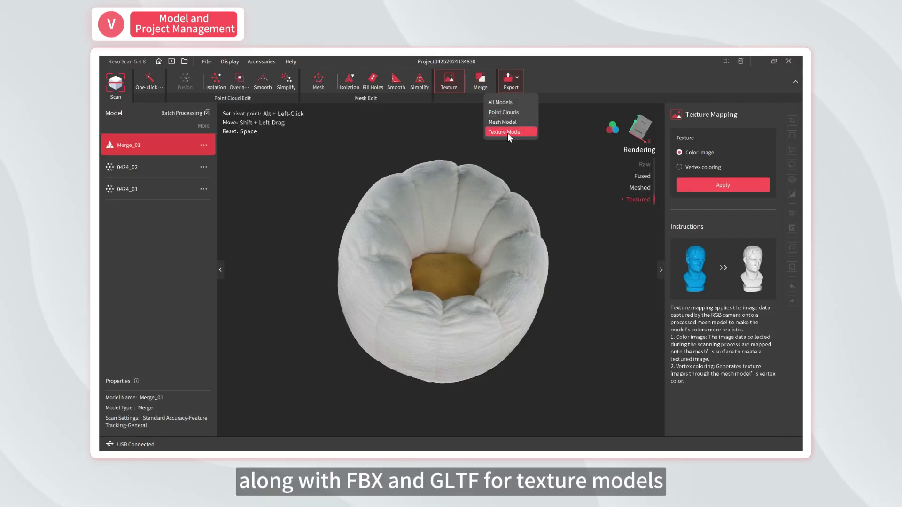
click(509, 133)
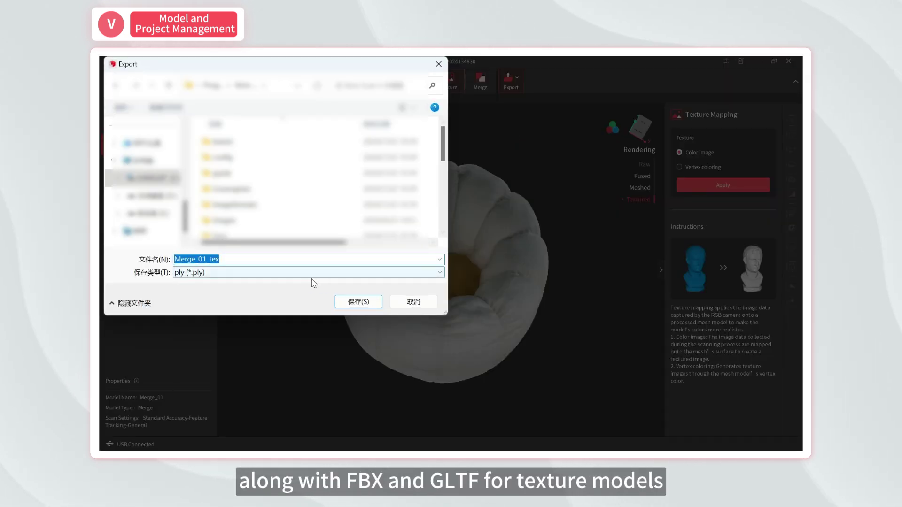
click(273, 272)
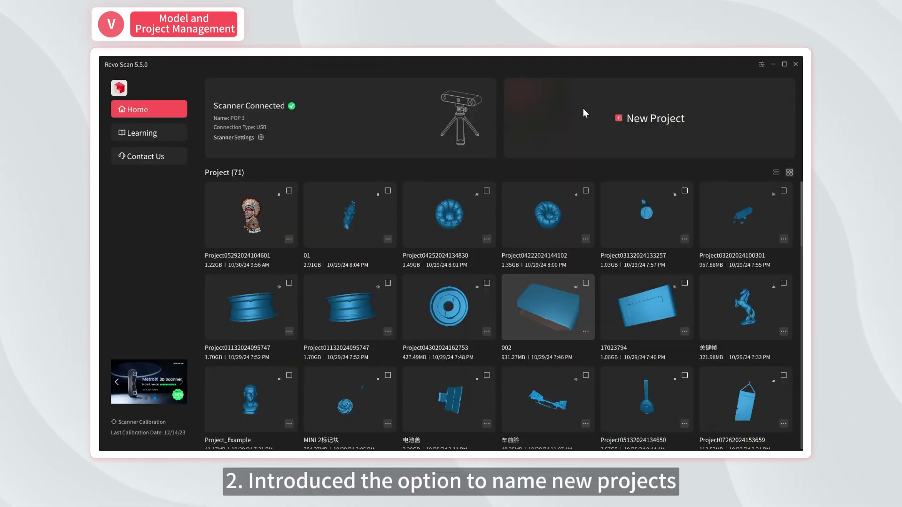
click(629, 119)
- Create project 'up', import 0618_01_pc and Merge_05_pc, and view each point cloud
text(up)
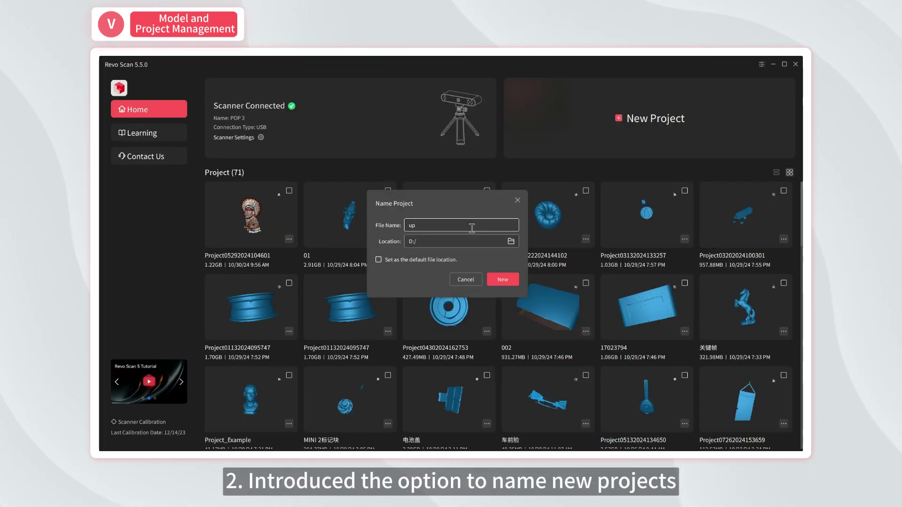
click(501, 279)
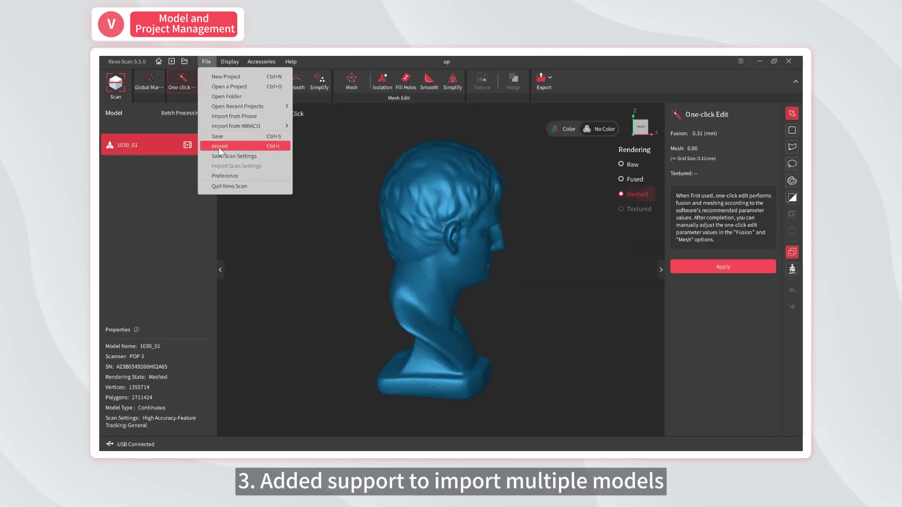
click(220, 147)
scroll(218, 180, down, 2)
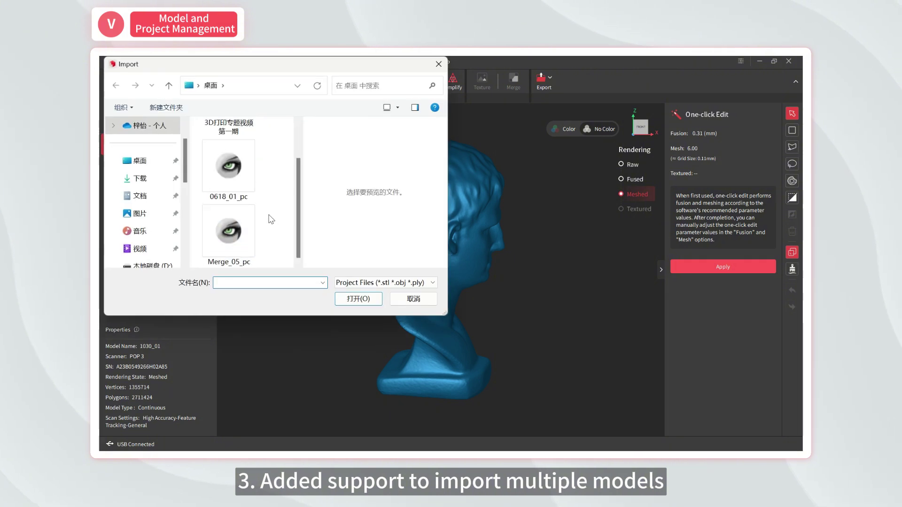
drag(264, 170, 237, 241)
click(359, 299)
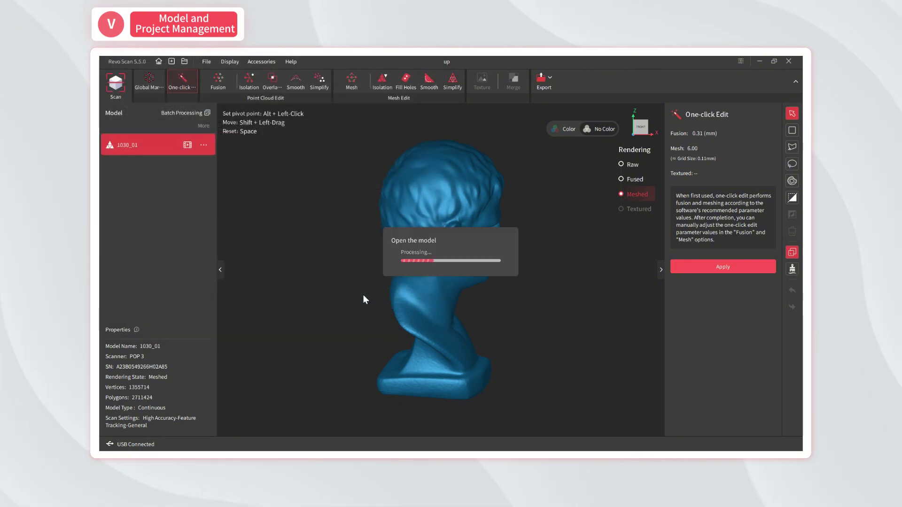
click(169, 169)
click(132, 145)
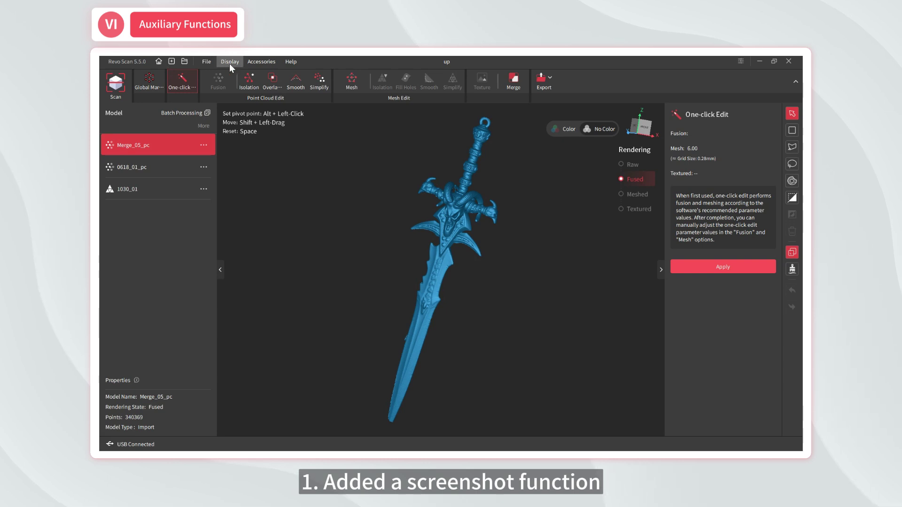
- Look over the screenshot options and key frame editing for the bust
click(230, 62)
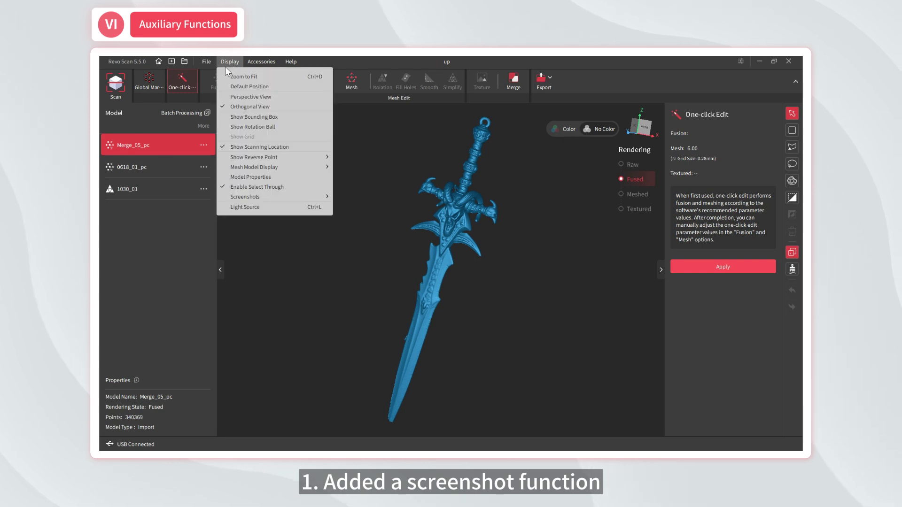
mouse_move(253, 196)
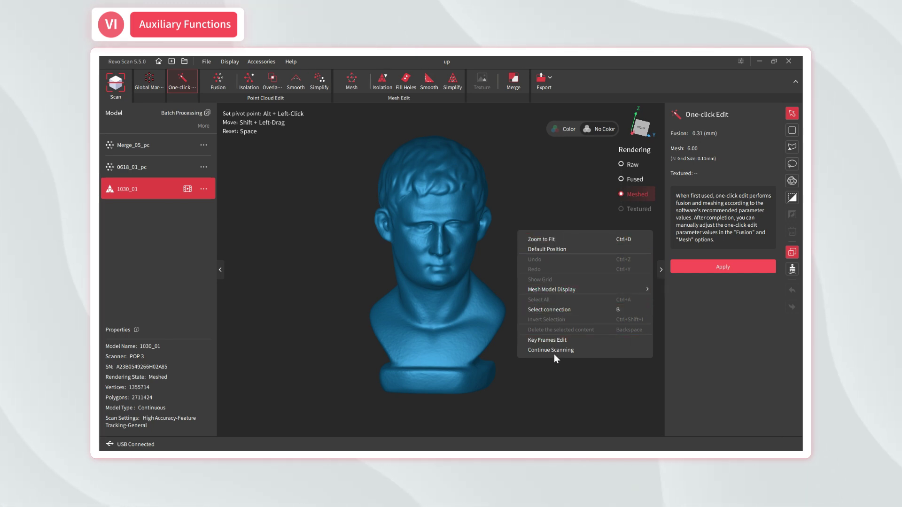
click(557, 340)
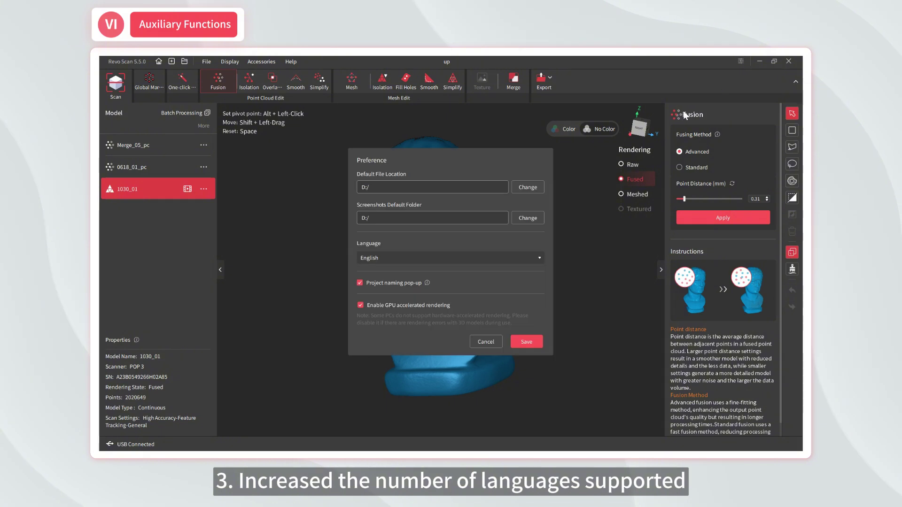
- Switch the interface language to español de España and save the preference
click(446, 258)
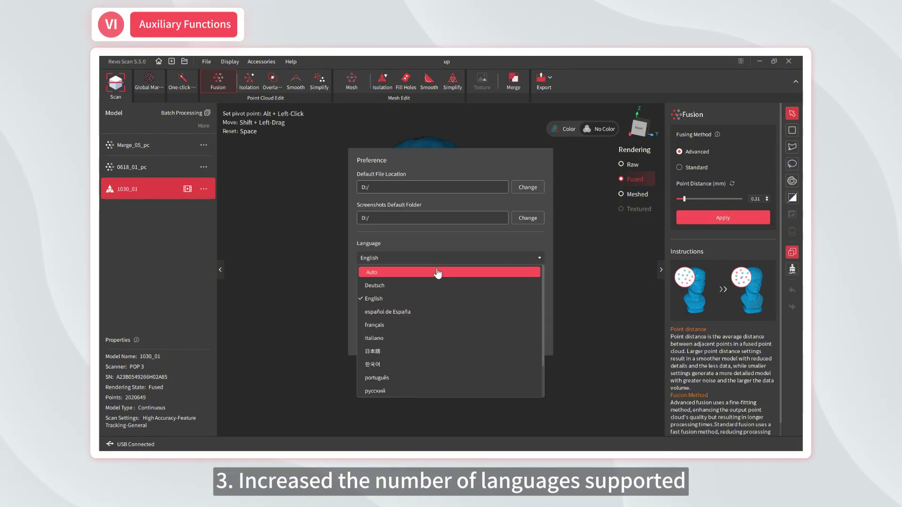
scroll(428, 366, down, 2)
scroll(404, 329, up, 2)
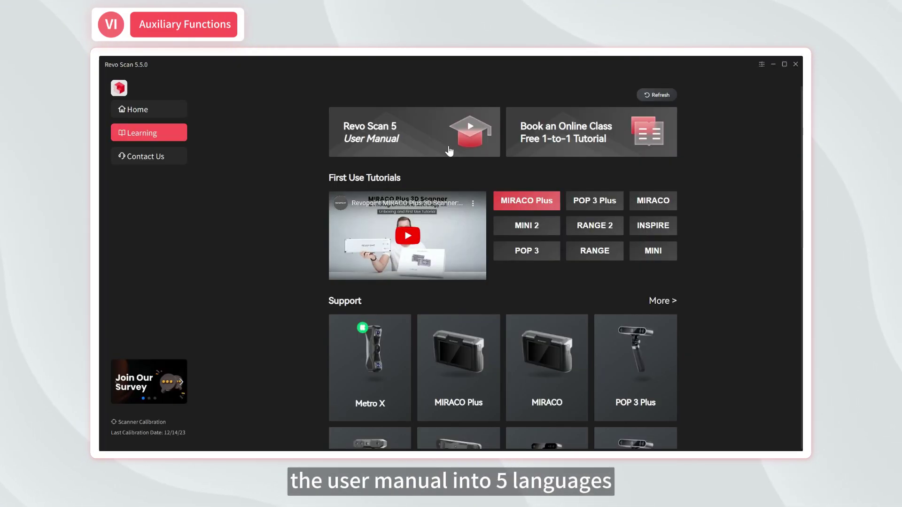
click(443, 246)
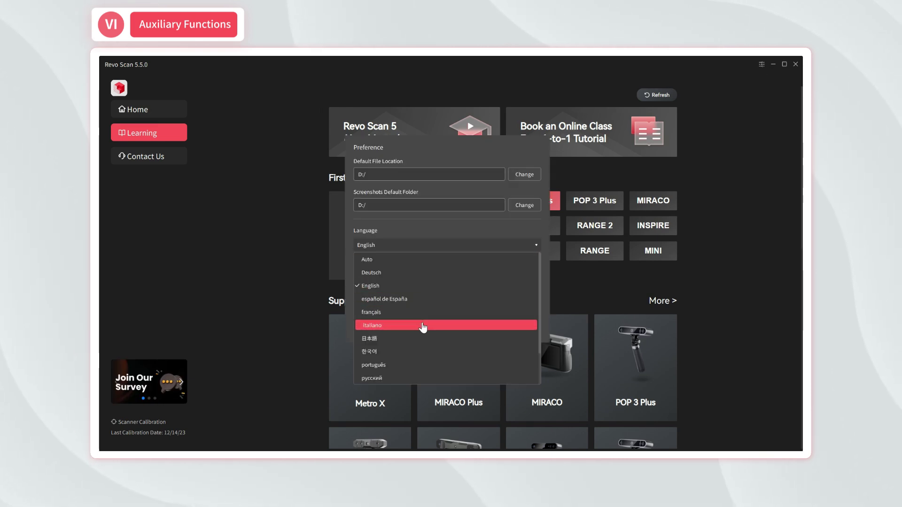
click(418, 299)
click(520, 329)
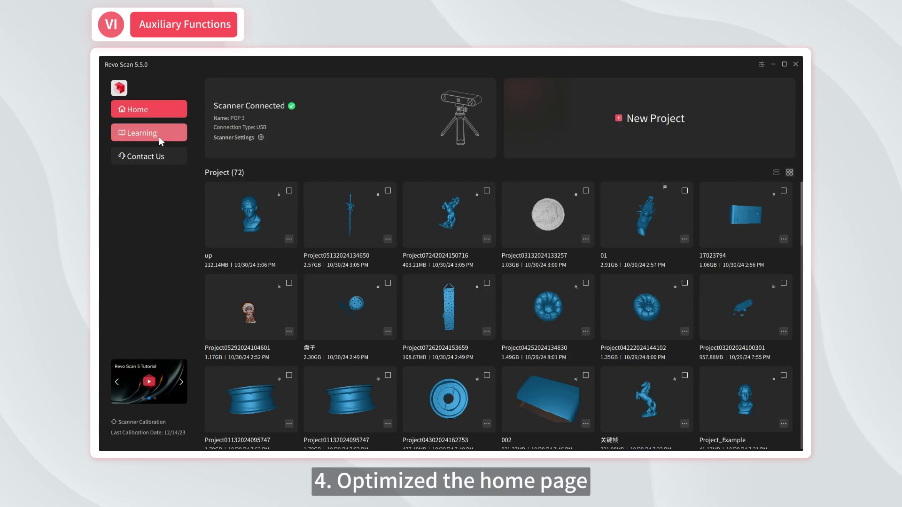
- Browse the Learning page's user manual, first-use tutorials and scanner support sections
click(159, 136)
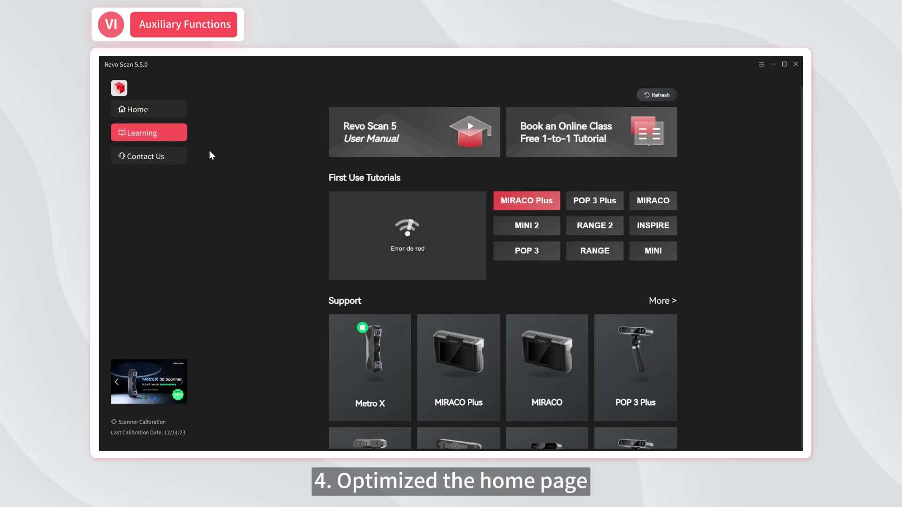
scroll(435, 289, down, 4)
scroll(442, 296, up, 1)
scroll(442, 296, up, 2)
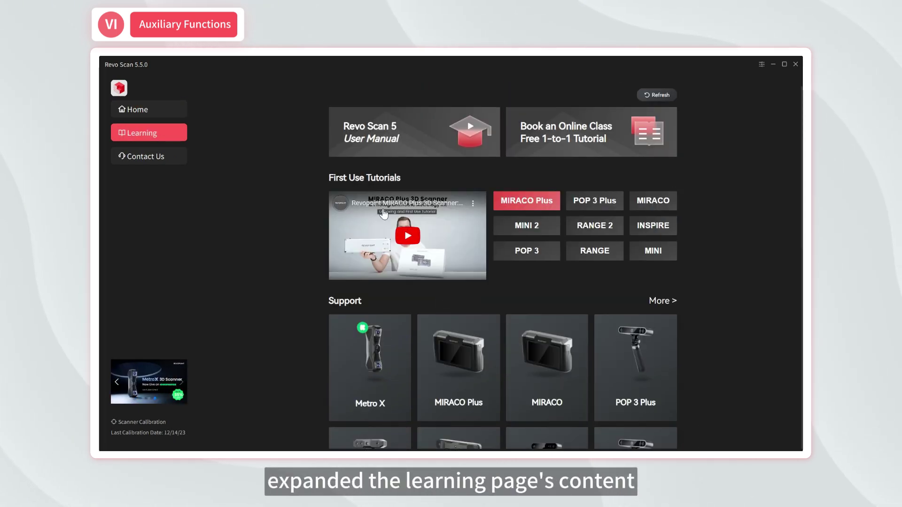